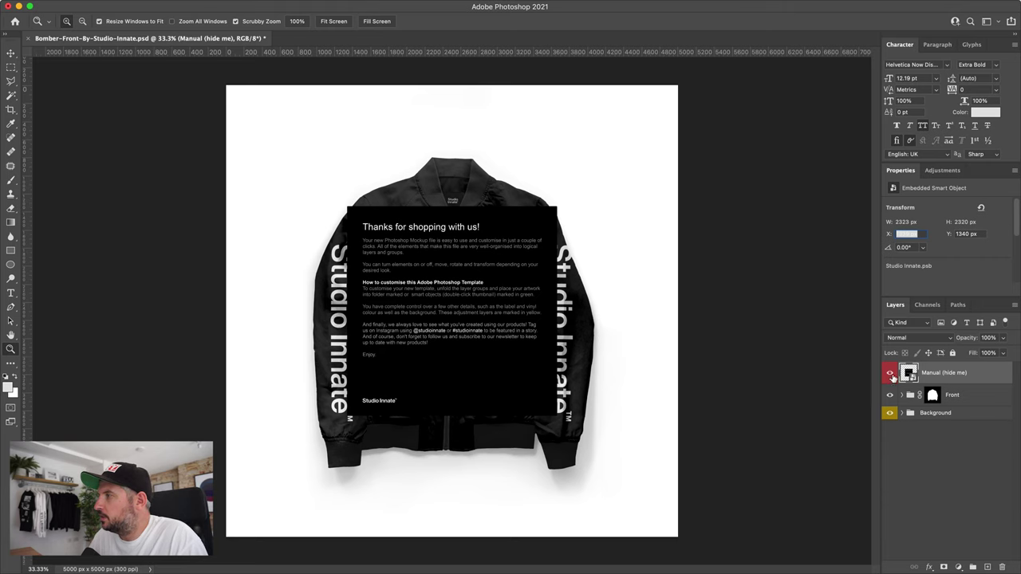
Hide the 'Manual (hide me)' instructions layer to reveal the bomber jacket mockup
click(891, 375)
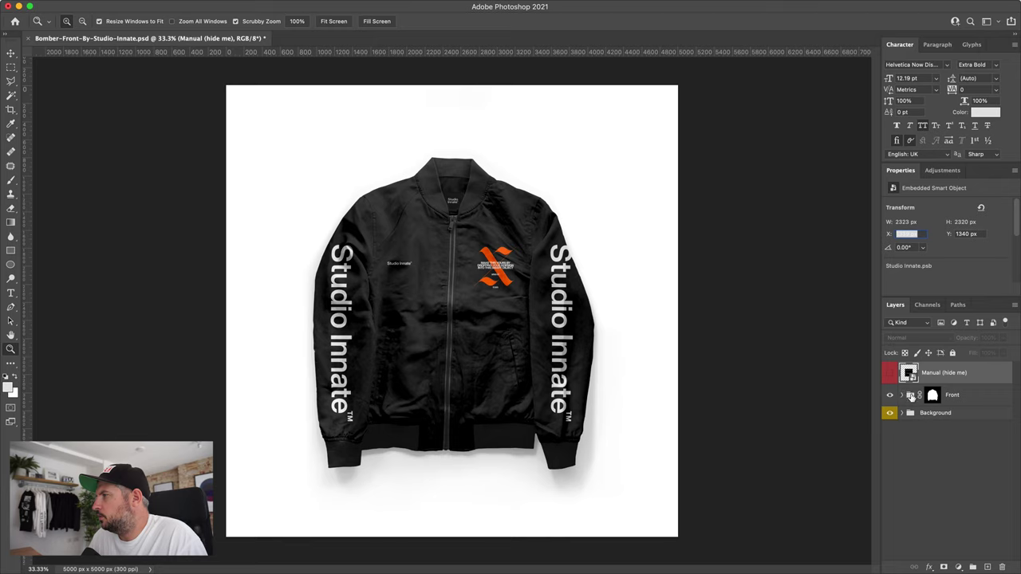
Expand the Front group and its Label (on/off) group to list Lighting, label design and Label Colour
click(991, 397)
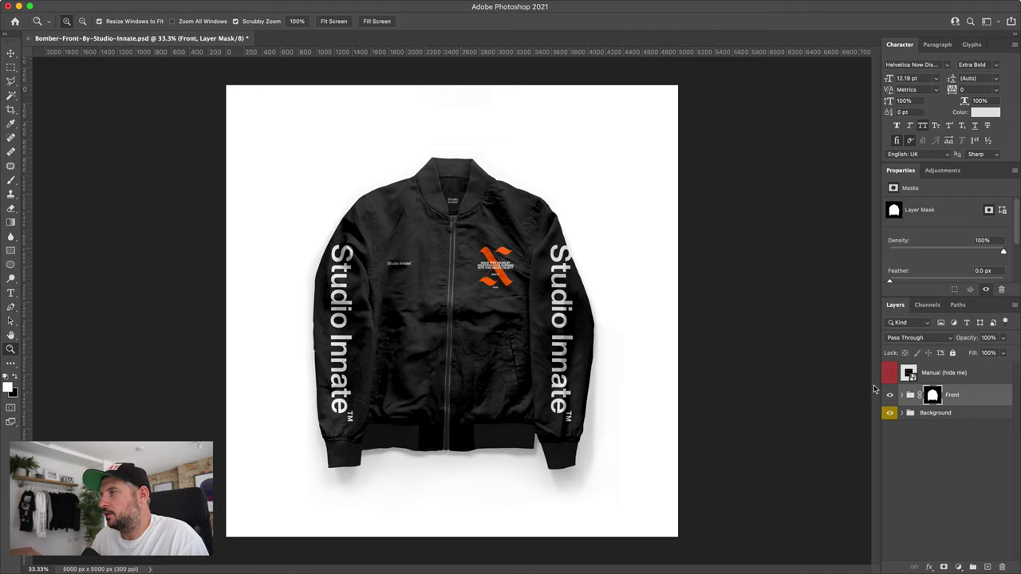
click(974, 414)
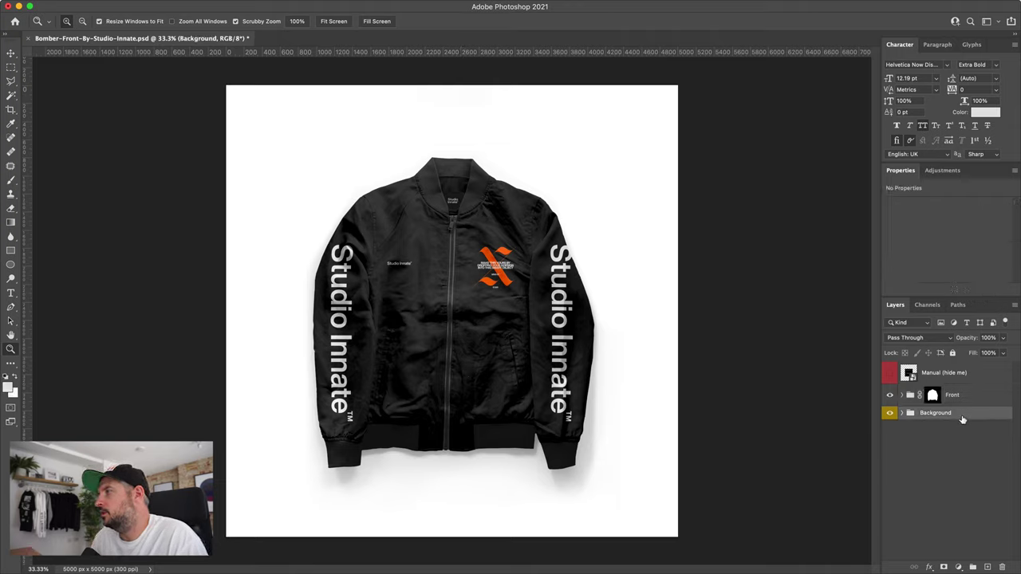
click(902, 396)
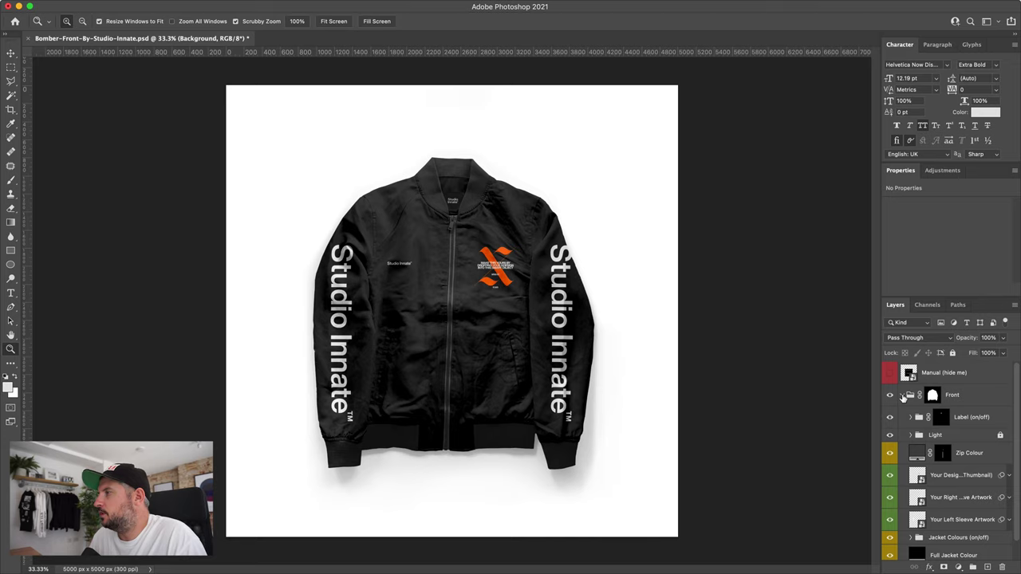
click(1001, 417)
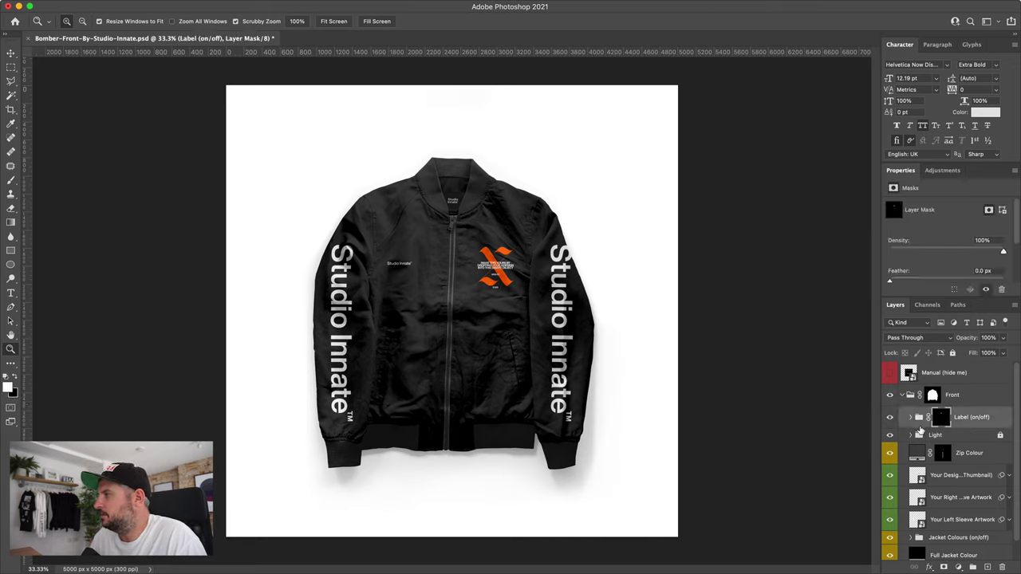
click(891, 418)
click(892, 418)
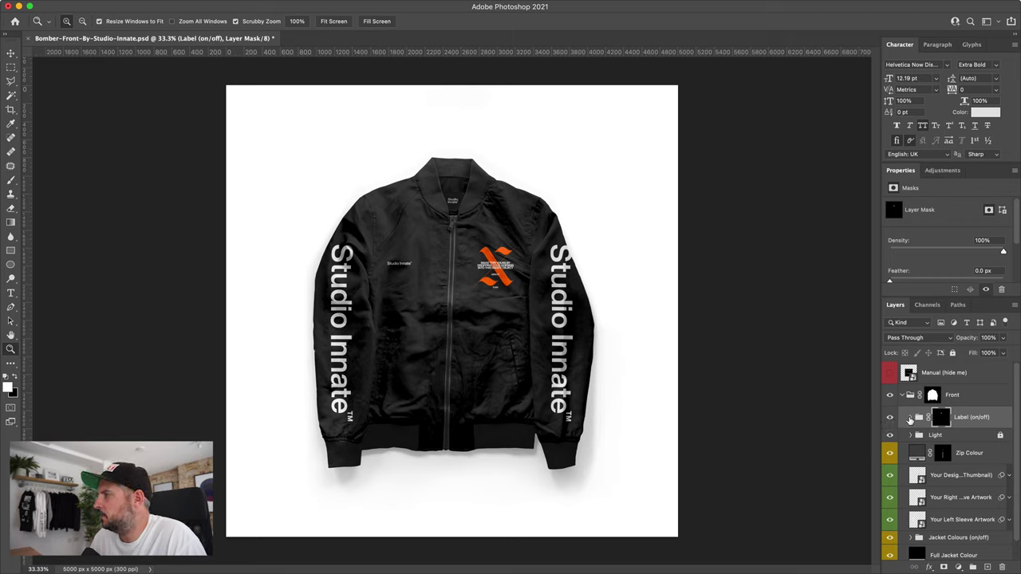
click(910, 419)
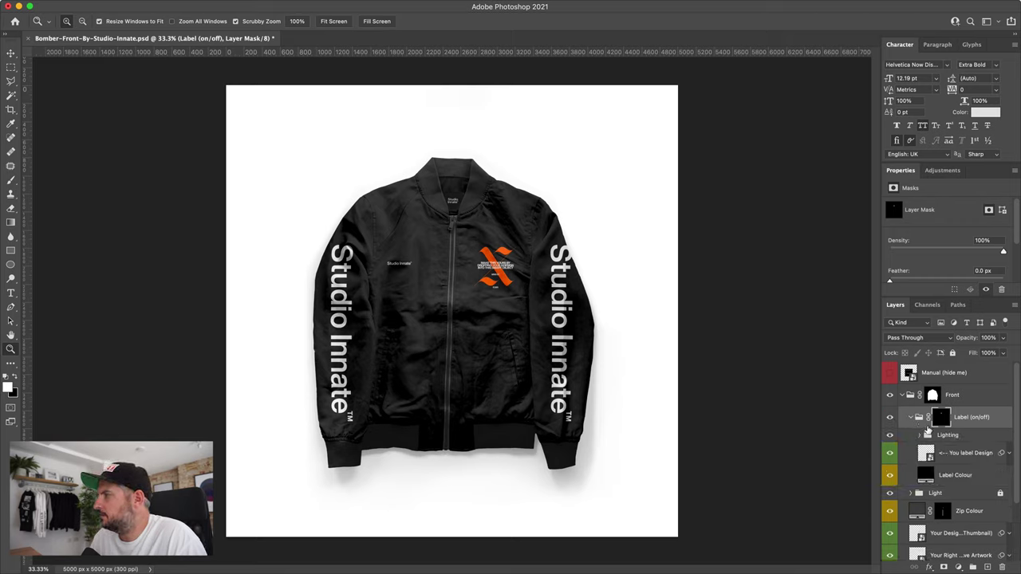
Fill the neck label's Label Colour layer with light grey instead of red
double_click(924, 476)
drag(607, 366, 638, 303)
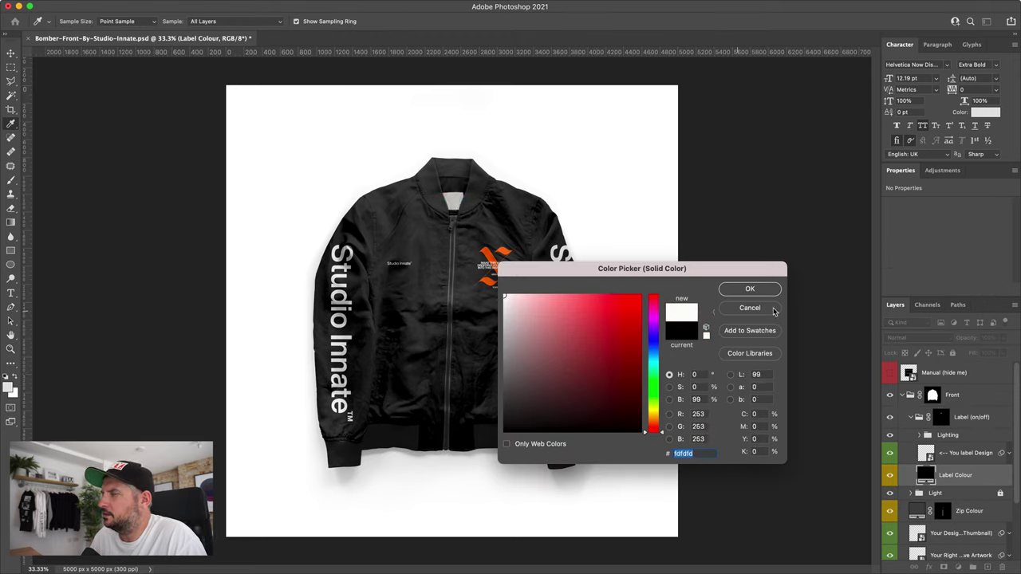
click(745, 315)
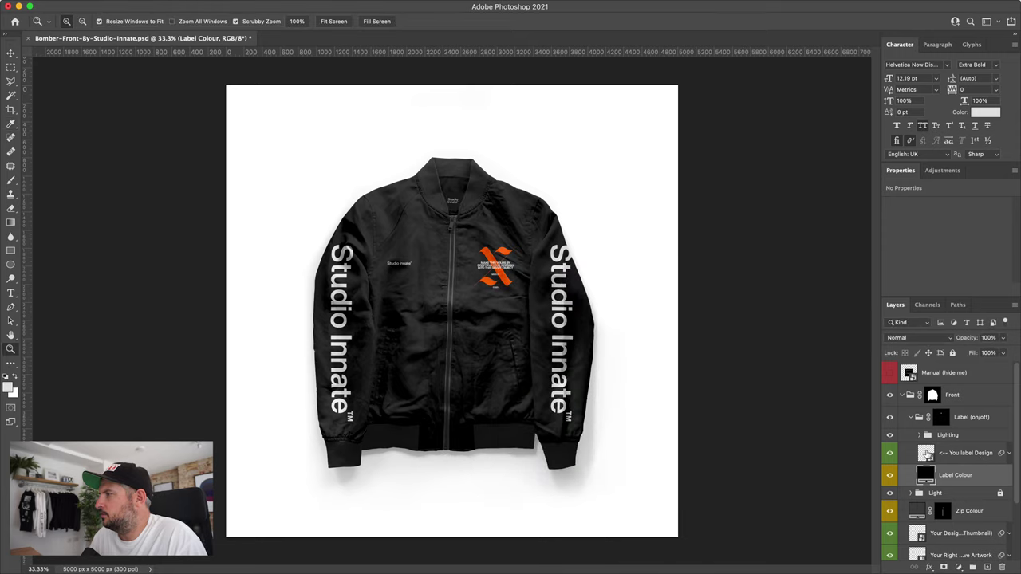
double_click(927, 474)
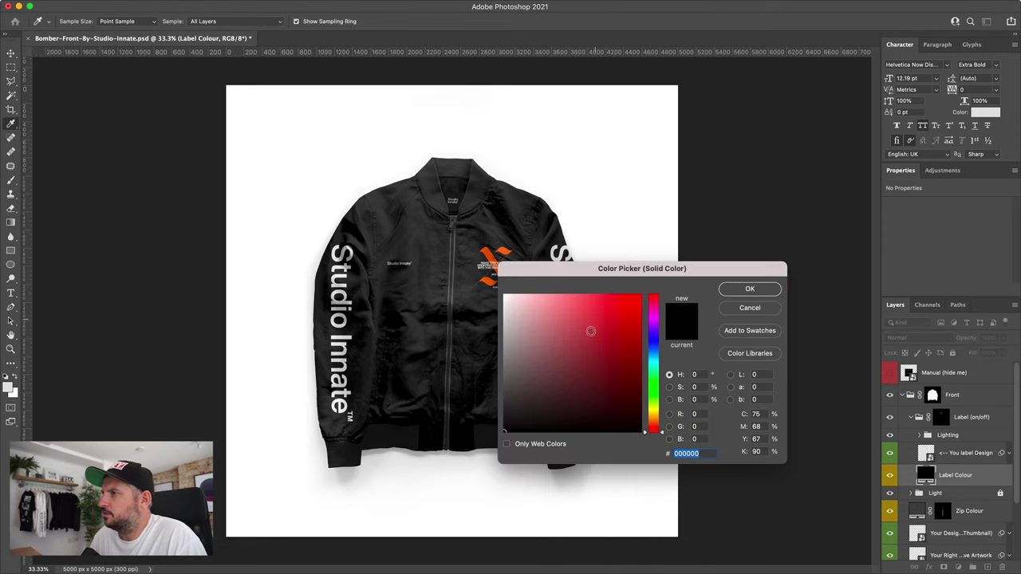
drag(453, 201, 446, 365)
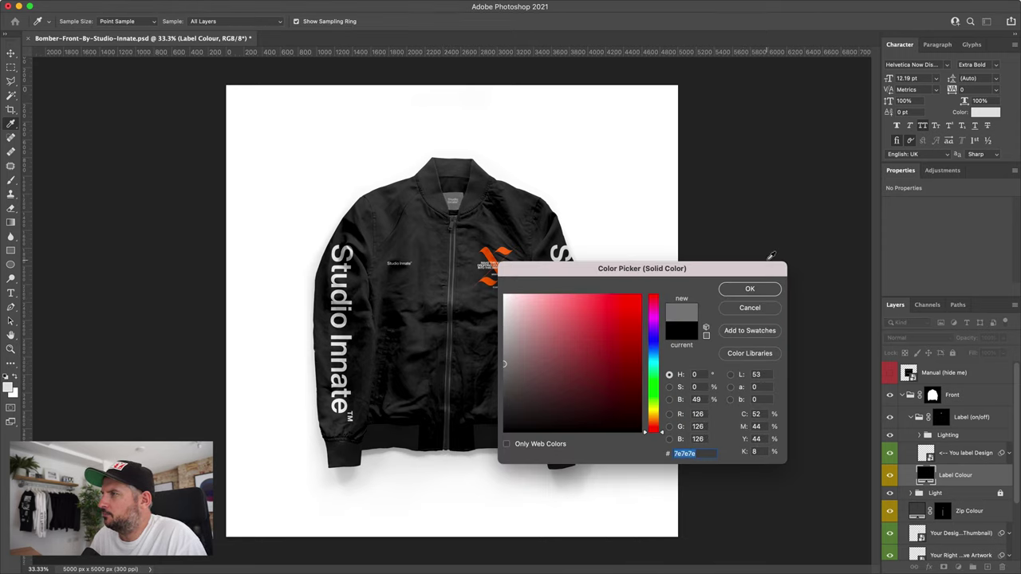
click(750, 289)
Recolour the label design's Studio Innate text black and save the smart object
double_click(919, 454)
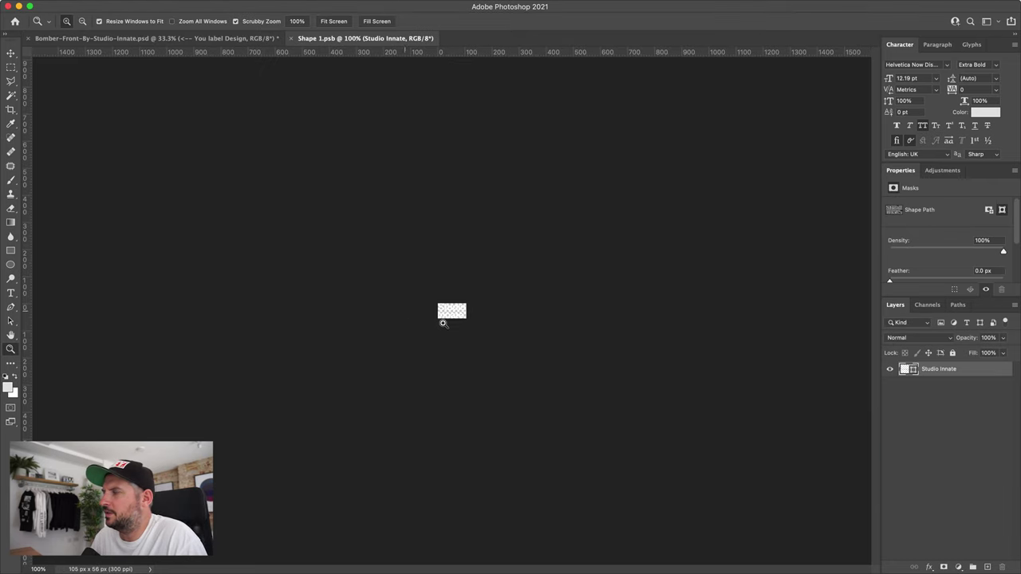
double_click(904, 369)
drag(479, 403, 428, 470)
click(750, 289)
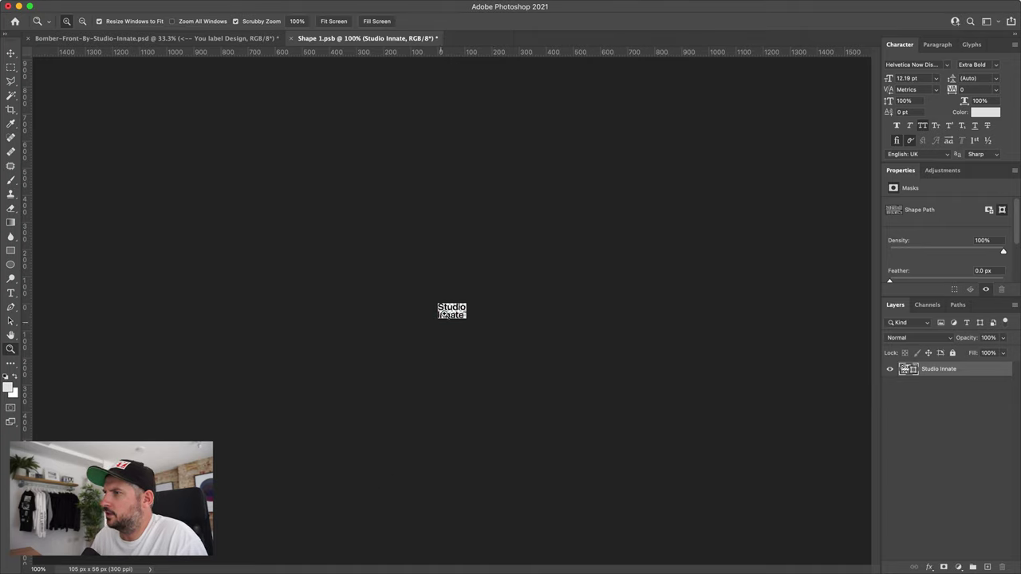
click(291, 39)
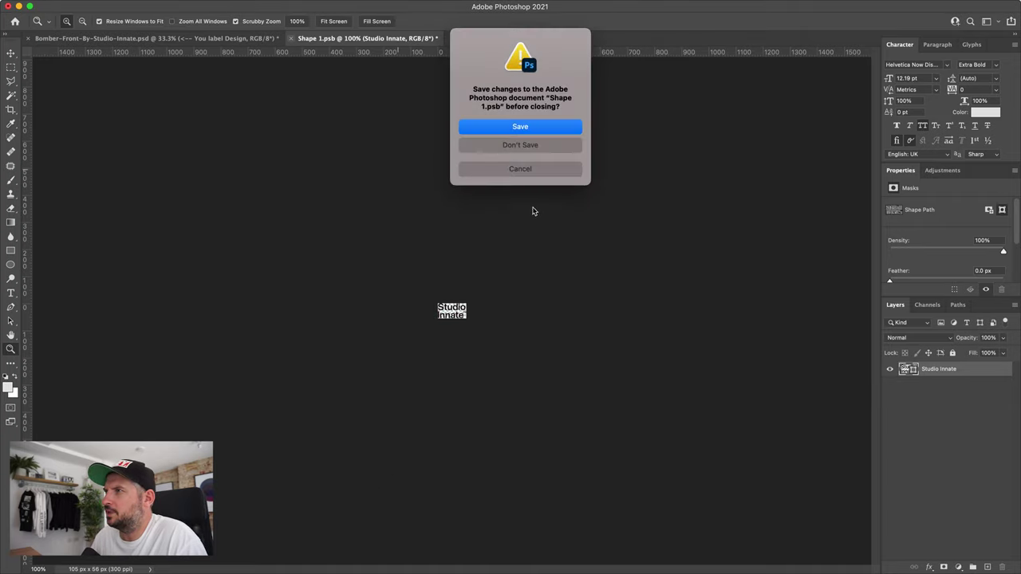
key(Return)
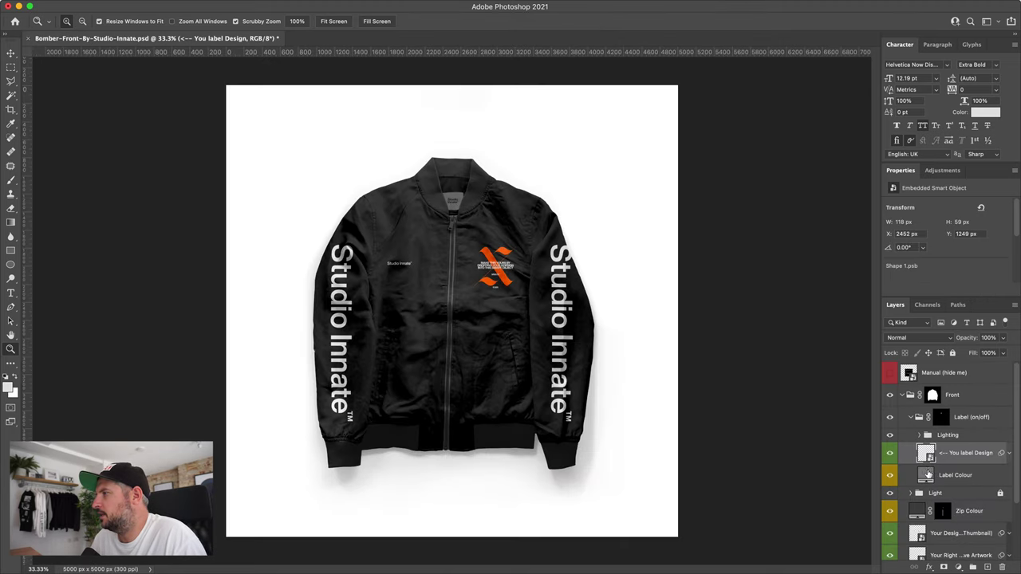
click(928, 475)
Preview a white Zip Colour fill but keep the zip dark, then expand Jacket Colours
click(911, 417)
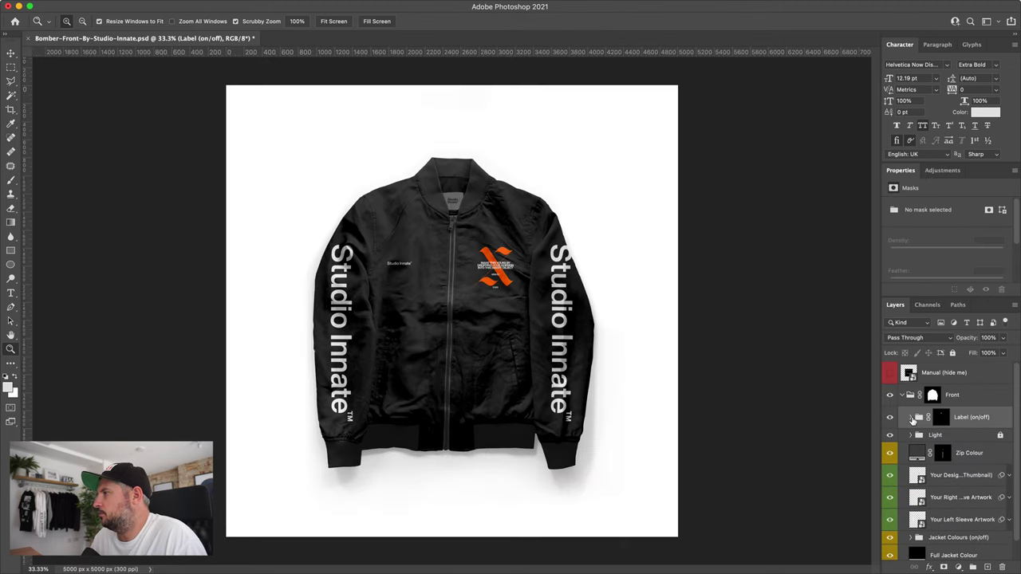
click(966, 436)
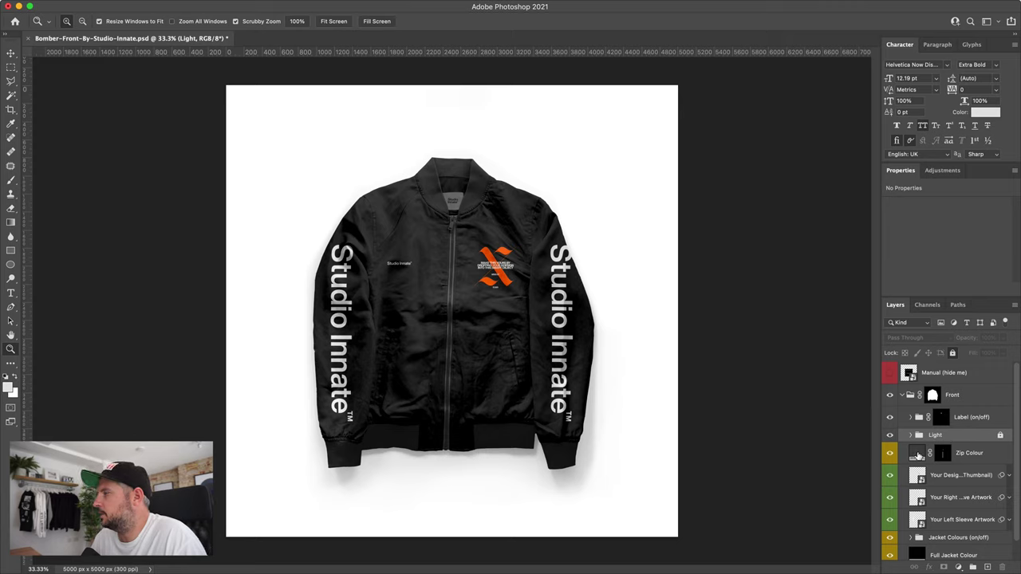
click(990, 454)
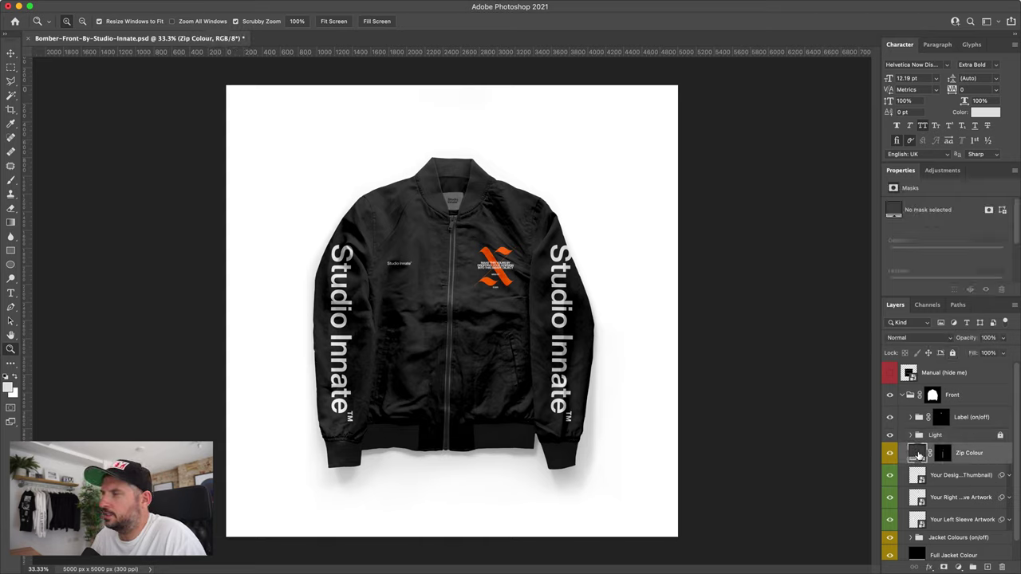
double_click(918, 454)
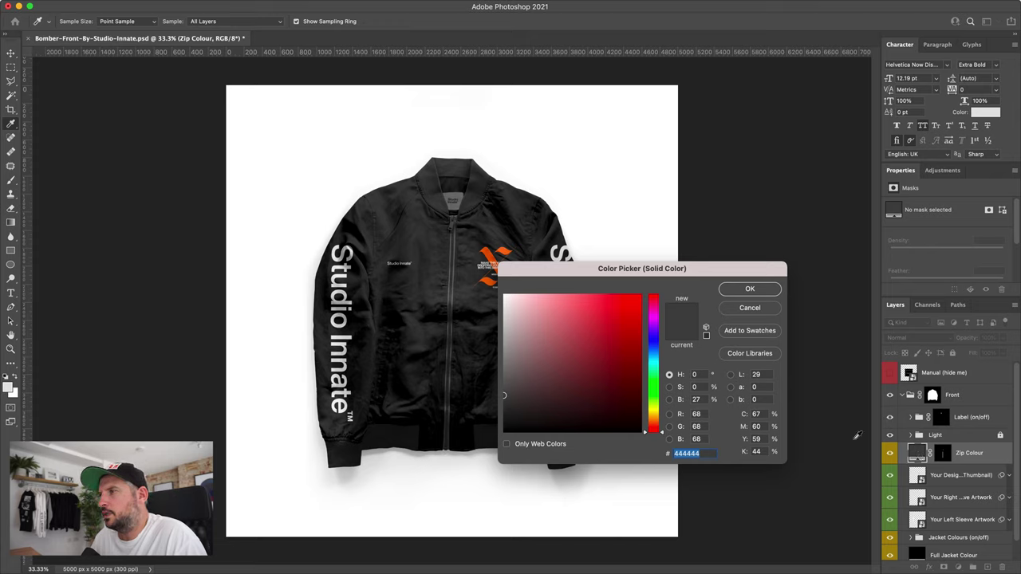
drag(570, 339, 462, 429)
key(Return)
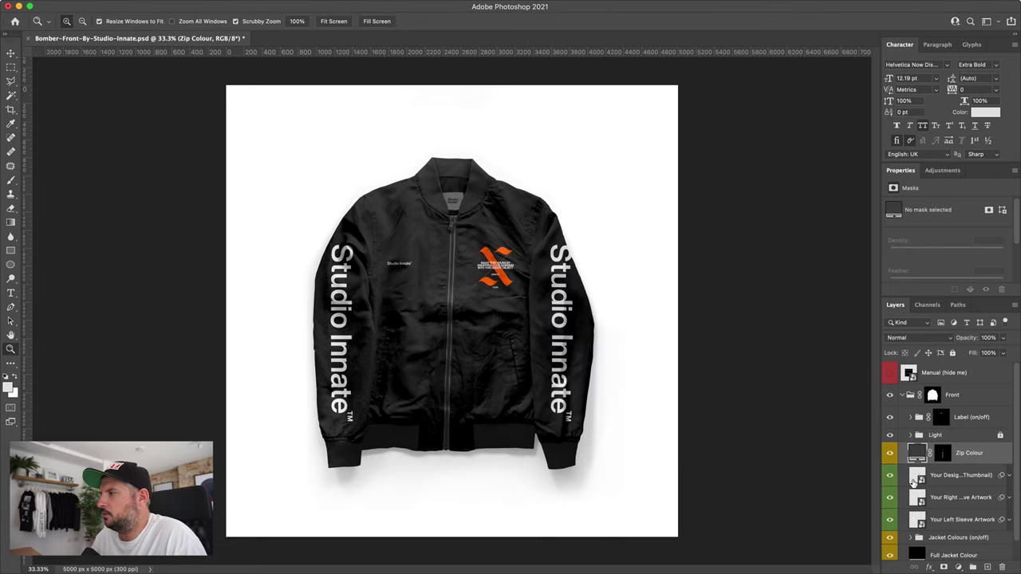
scroll(917, 503, down, 1)
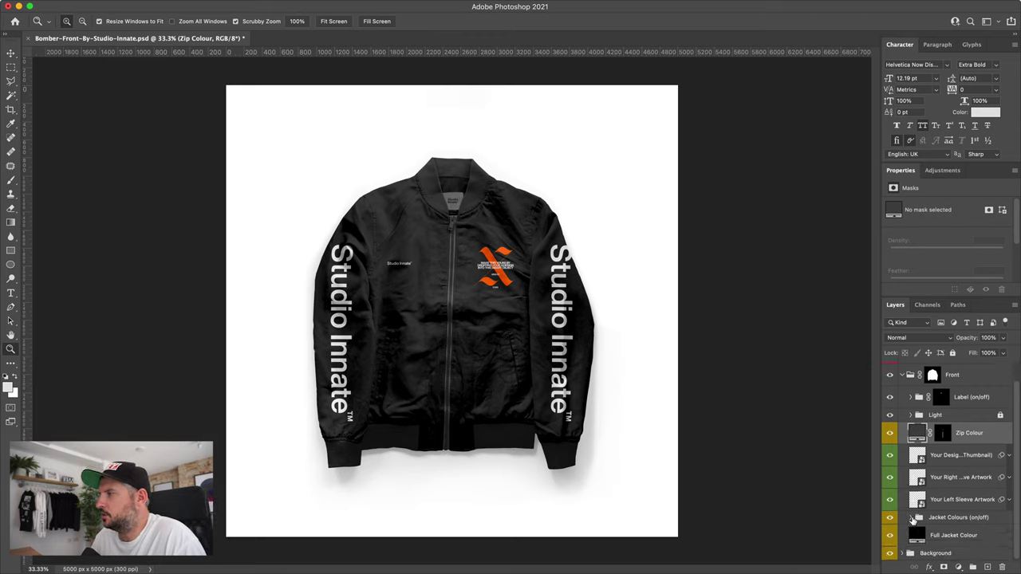
click(911, 517)
Leave the collar colour unchanged and make the right cuff white
scroll(935, 482, down, 1)
scroll(938, 476, down, 2)
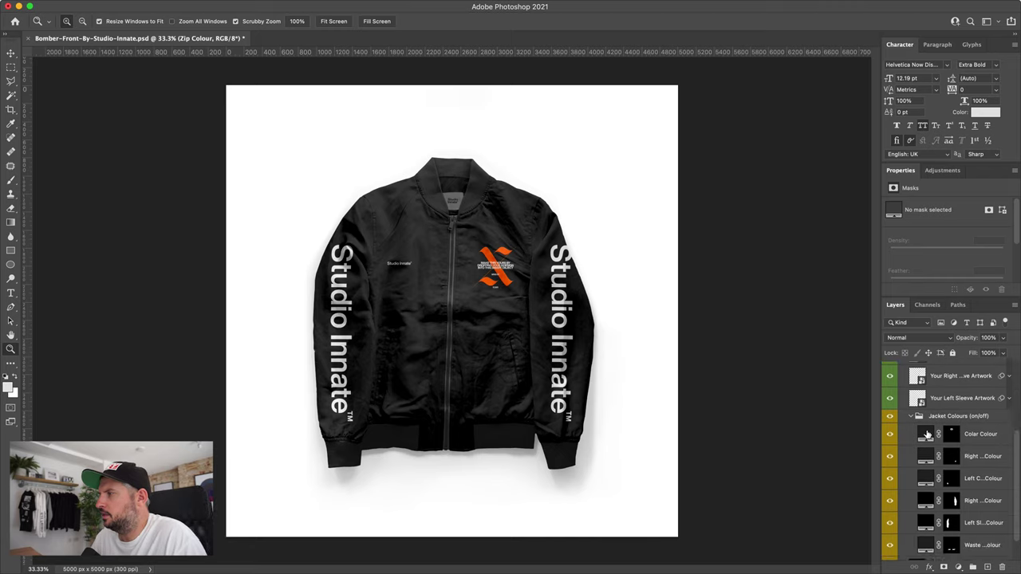
double_click(927, 433)
drag(562, 387, 504, 295)
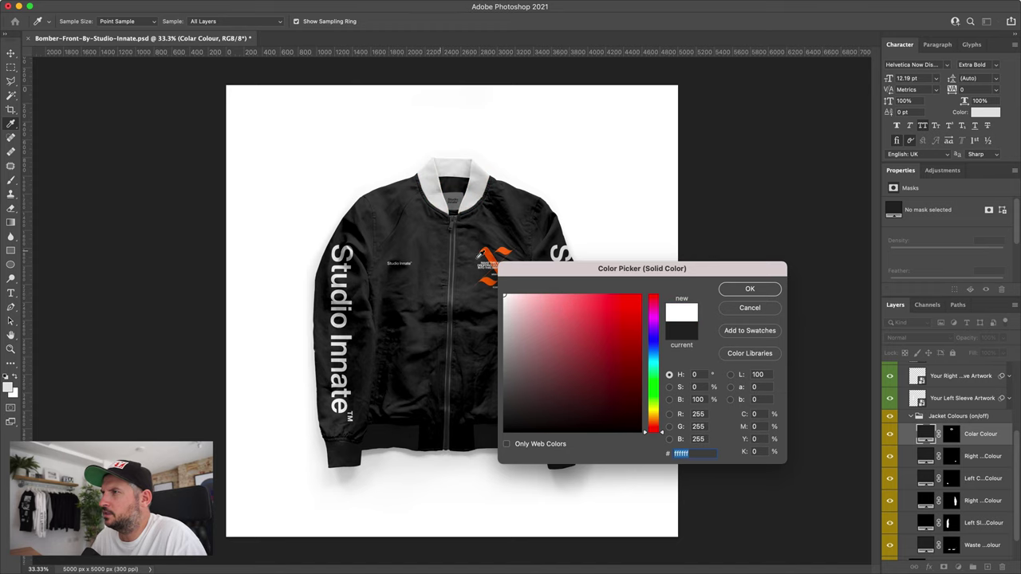
click(750, 308)
double_click(926, 456)
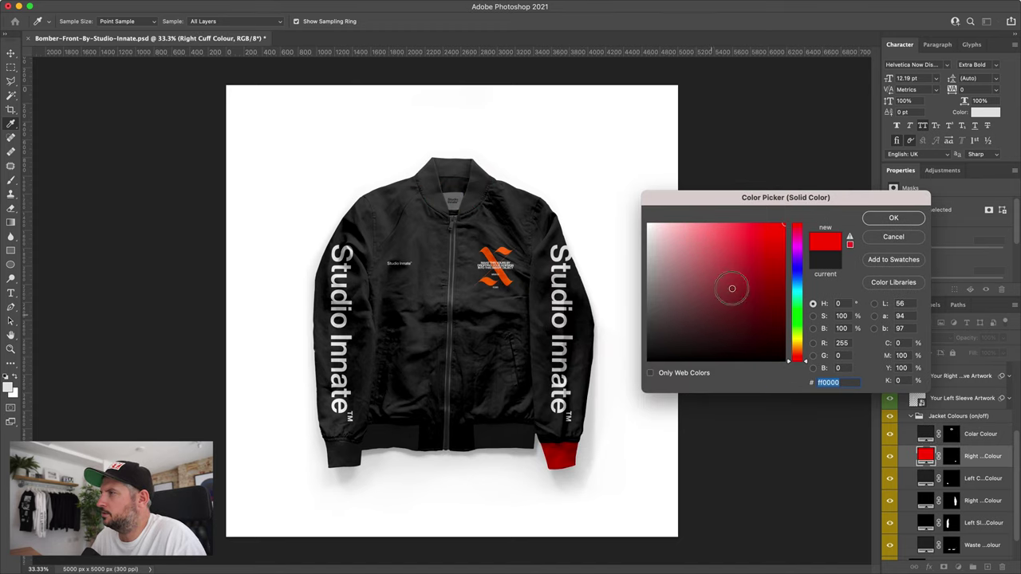
click(672, 278)
drag(672, 278, 612, 196)
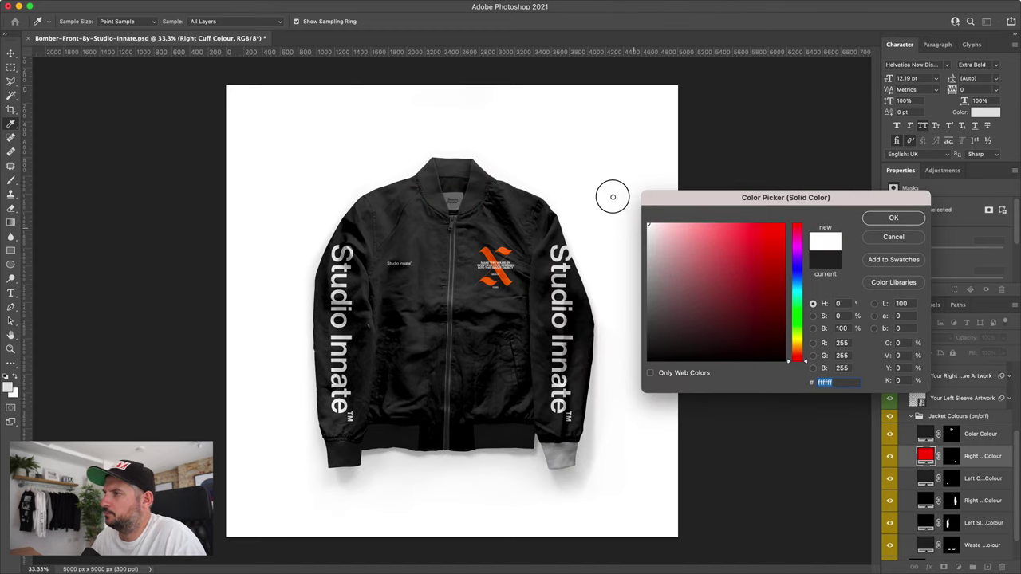
click(892, 219)
Make the left cuff and right sleeve fills white
double_click(924, 479)
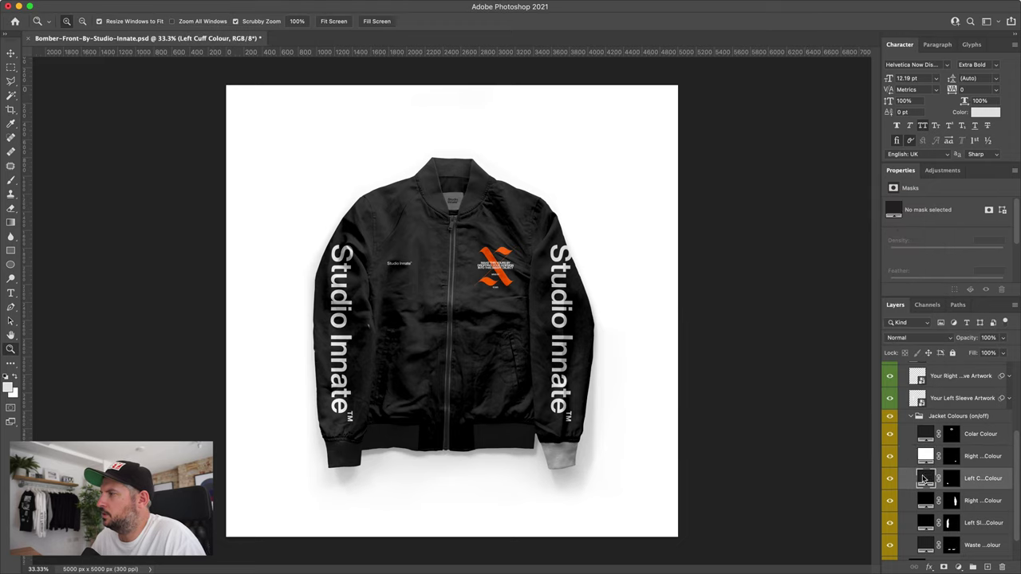
drag(678, 335, 568, 169)
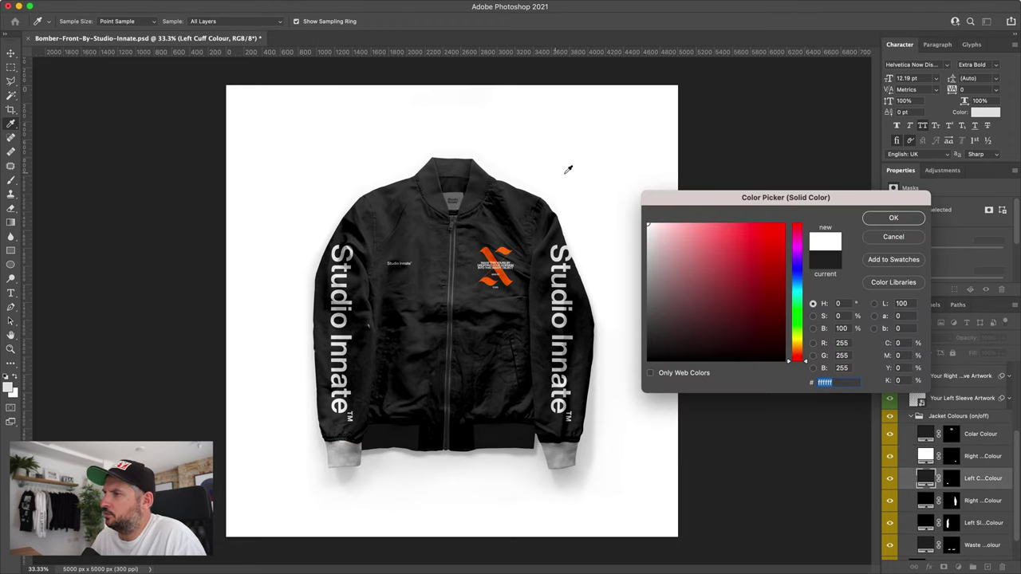
click(894, 217)
double_click(928, 503)
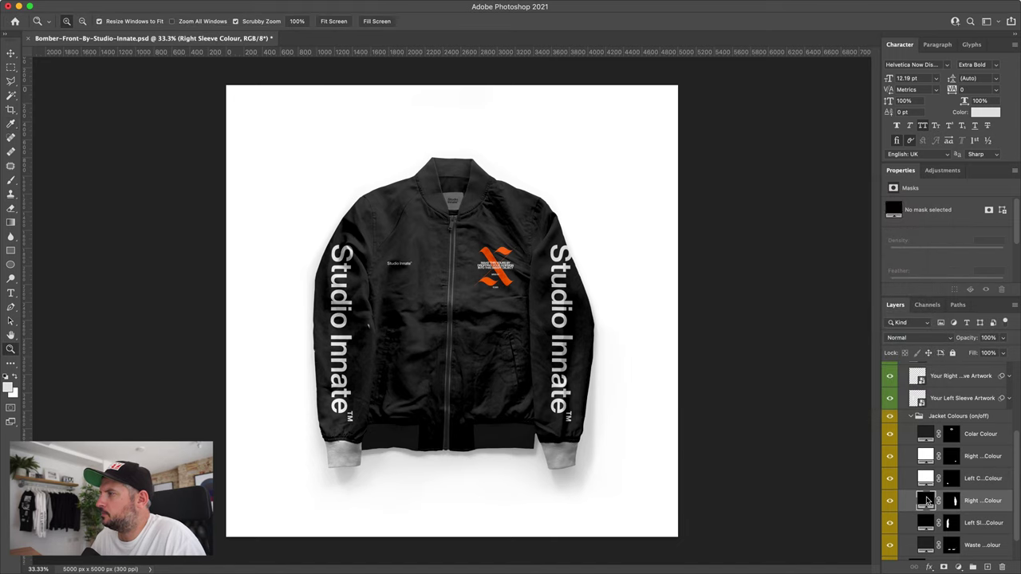
drag(655, 322, 607, 163)
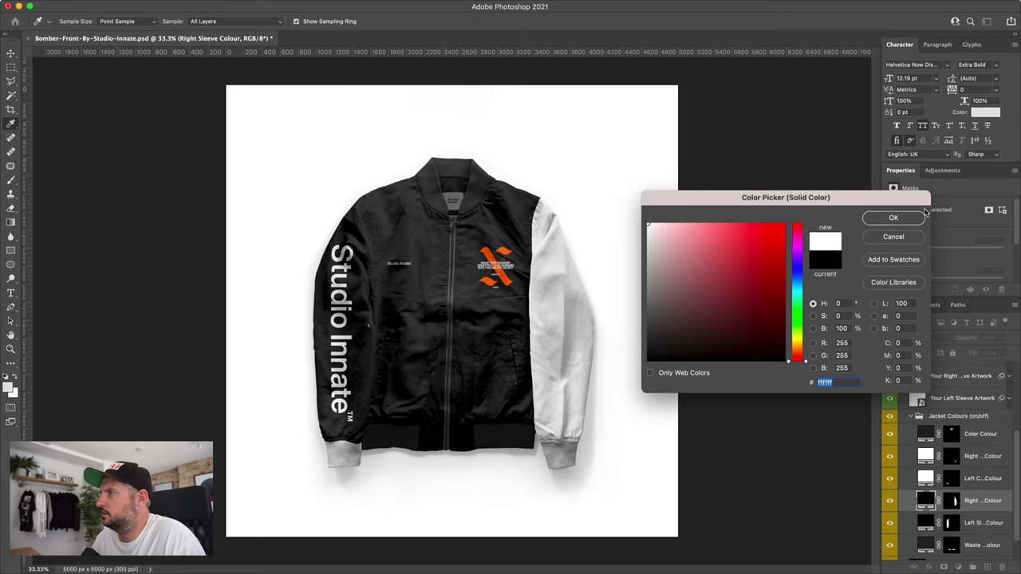
click(888, 220)
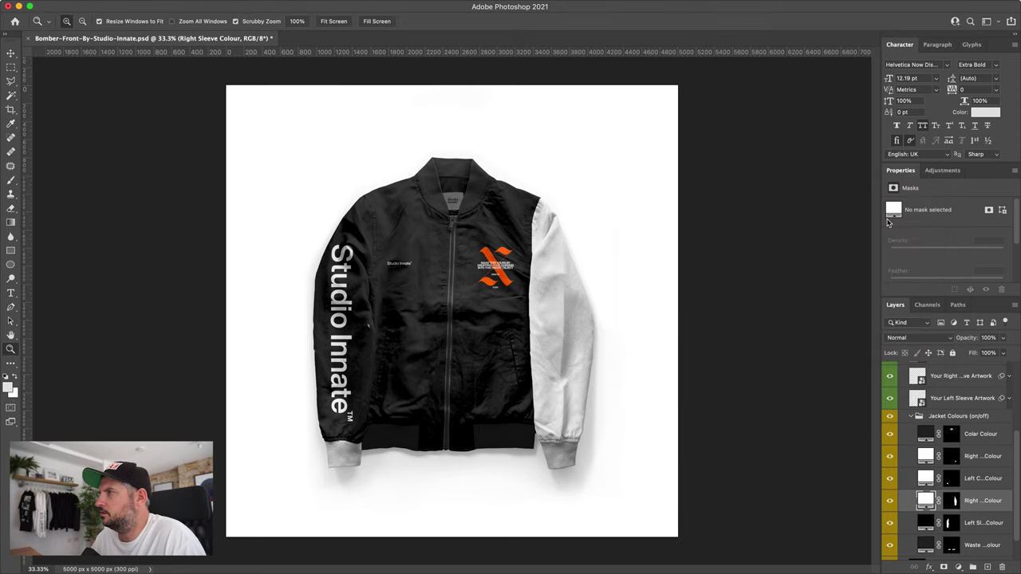
Sample white from the canvas for the left sleeve and waist elastic fills
double_click(924, 525)
click(703, 304)
click(583, 133)
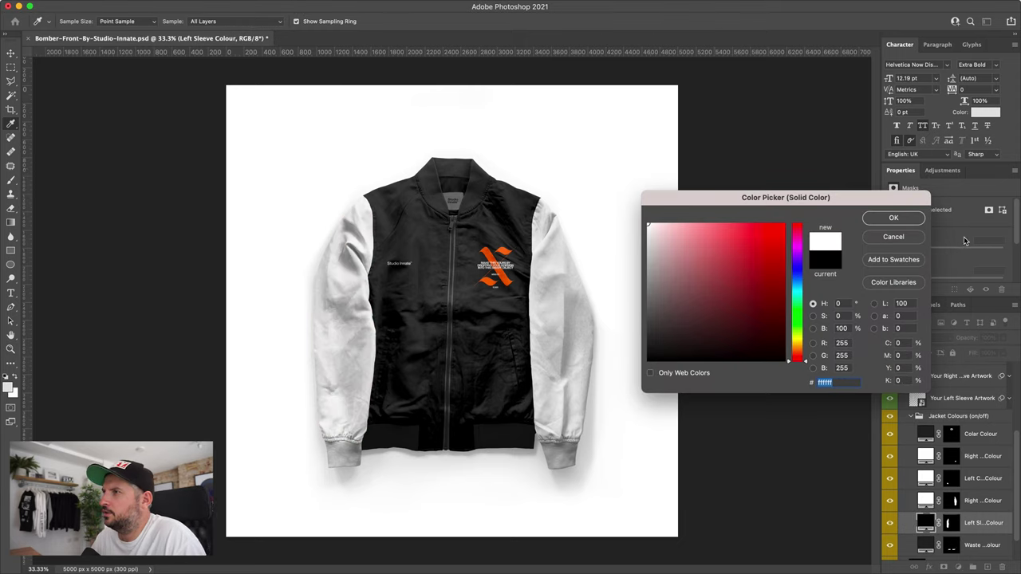
click(894, 219)
scroll(915, 516, down, 1)
double_click(925, 515)
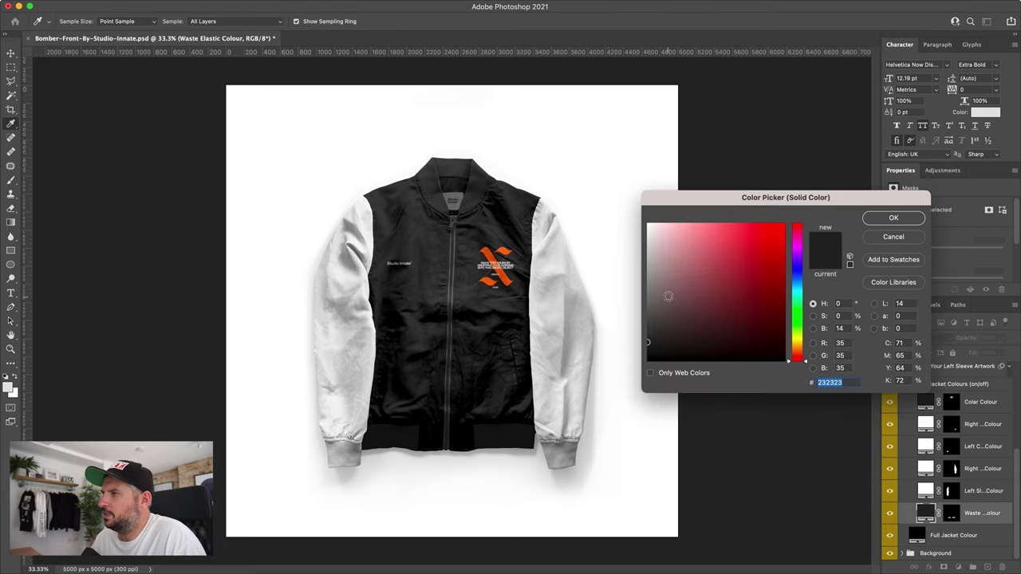
click(675, 305)
click(612, 230)
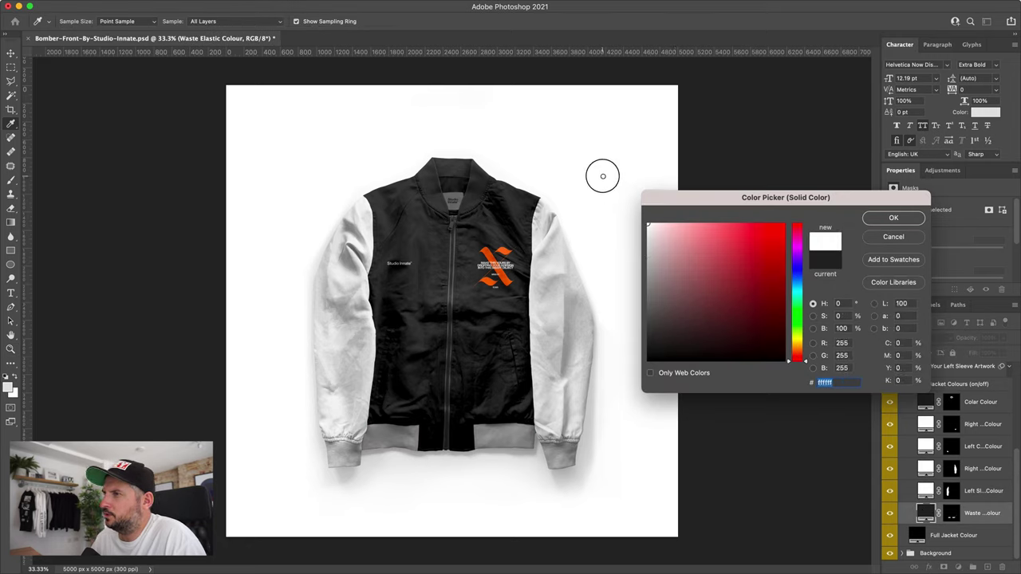
click(894, 218)
key(z)
click(957, 402)
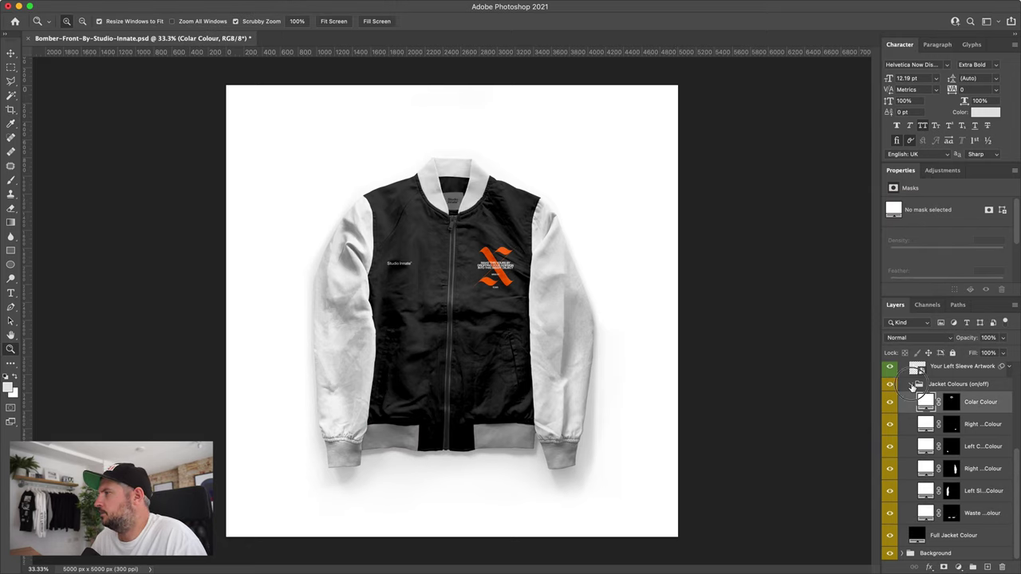
Hide the Jacket Colours group so the whole jacket shows black
click(912, 385)
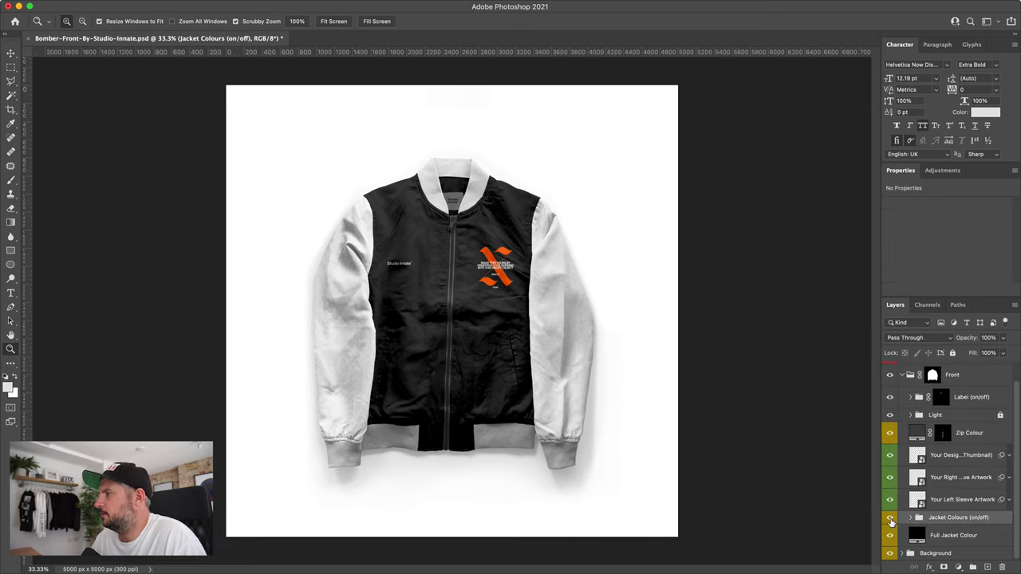
click(891, 518)
click(891, 518)
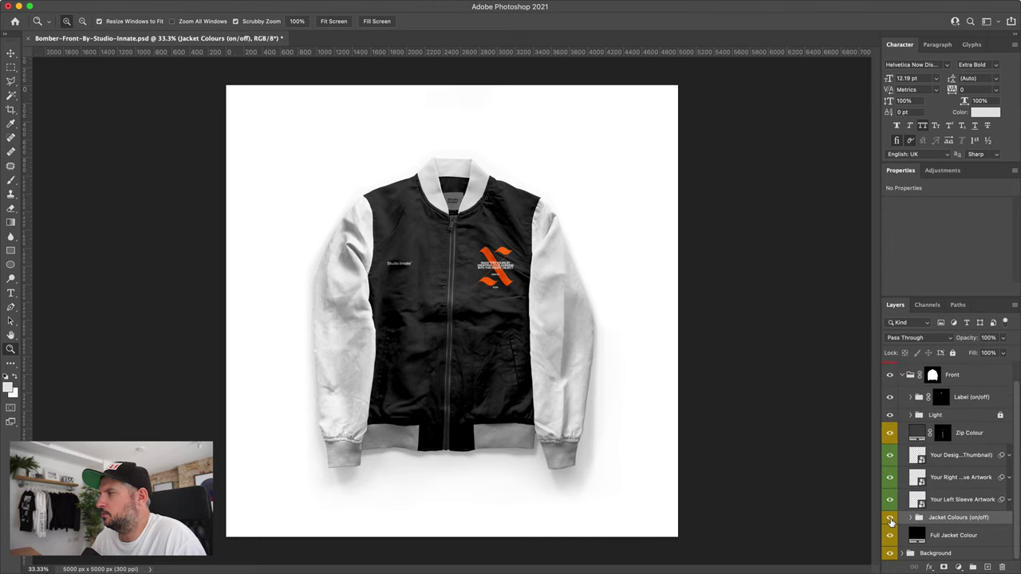
click(891, 519)
Preview red, white, grey and other hues on Full Jacket Colour, then cancel to keep black
double_click(919, 536)
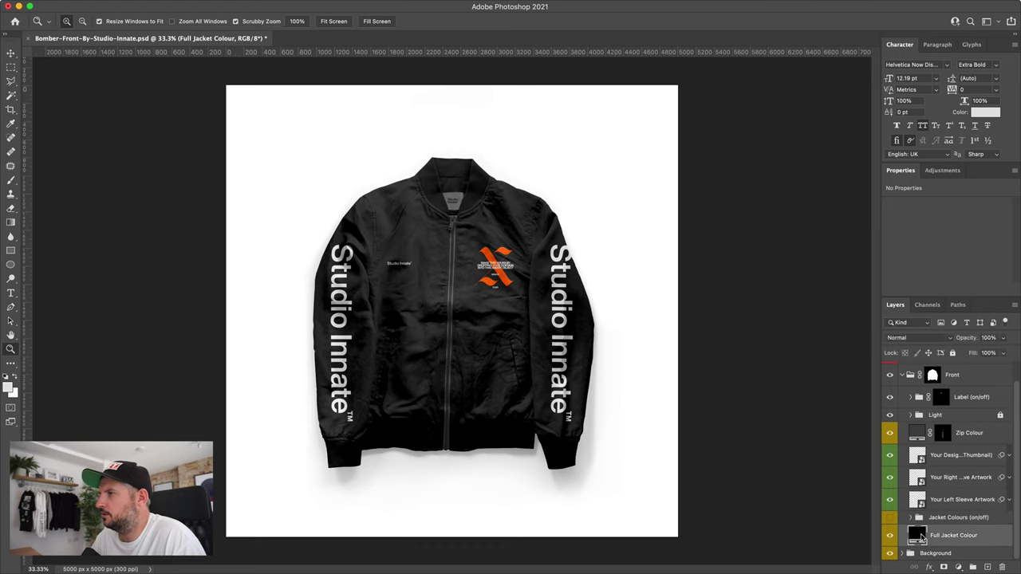
drag(716, 333, 782, 210)
click(604, 192)
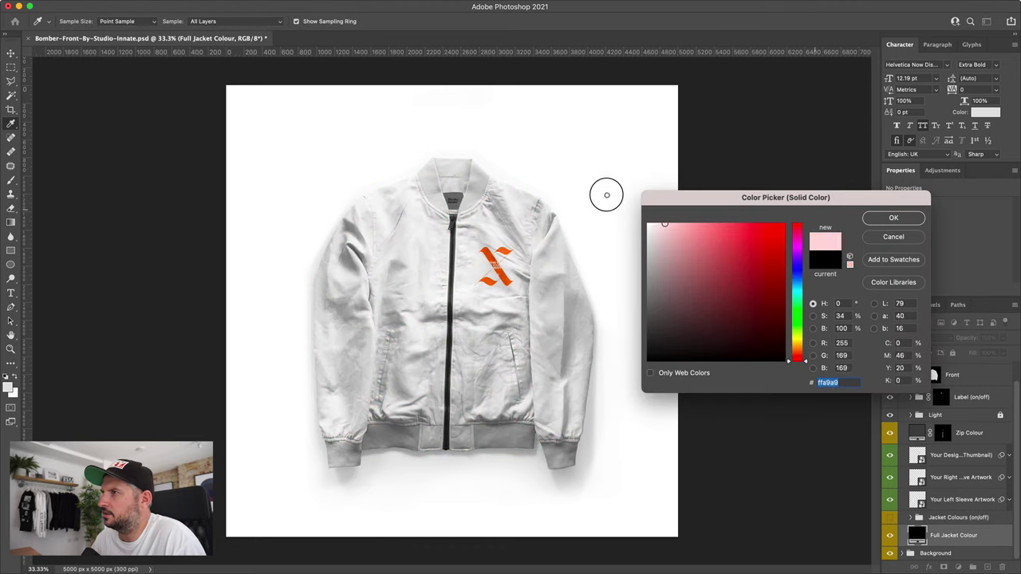
drag(607, 194, 564, 311)
mouse_move(721, 315)
mouse_down()
mouse_move(746, 289)
mouse_move(686, 319)
mouse_move(671, 313)
mouse_move(696, 304)
mouse_up()
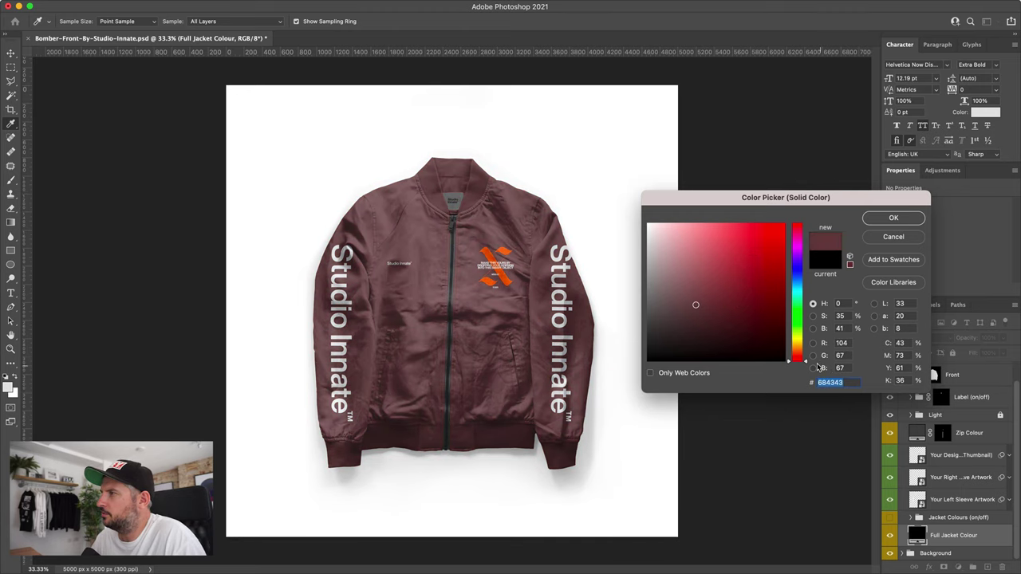
mouse_move(805, 356)
mouse_down()
mouse_move(797, 236)
mouse_move(797, 351)
mouse_up()
click(878, 238)
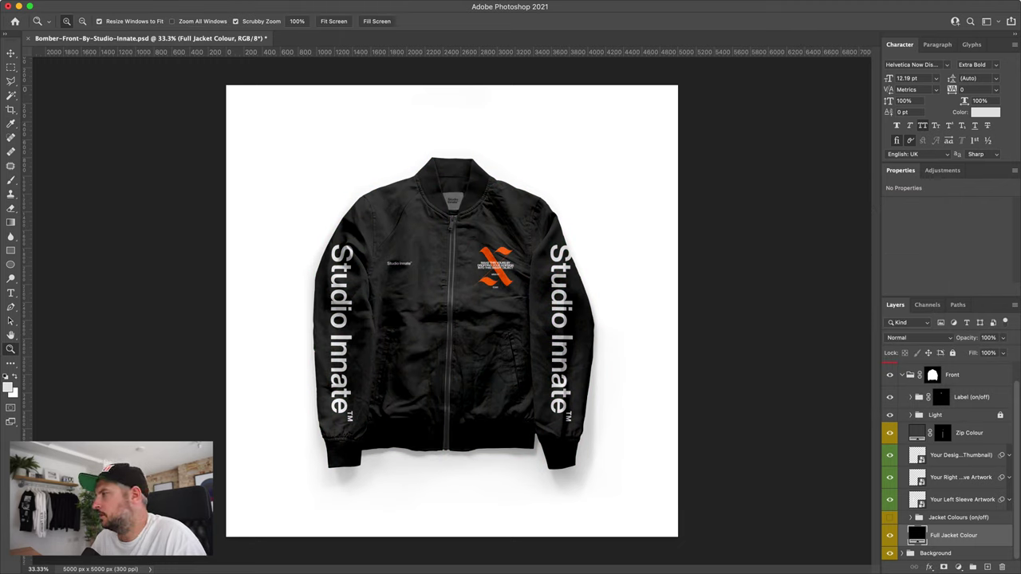
scroll(912, 418, up, 1)
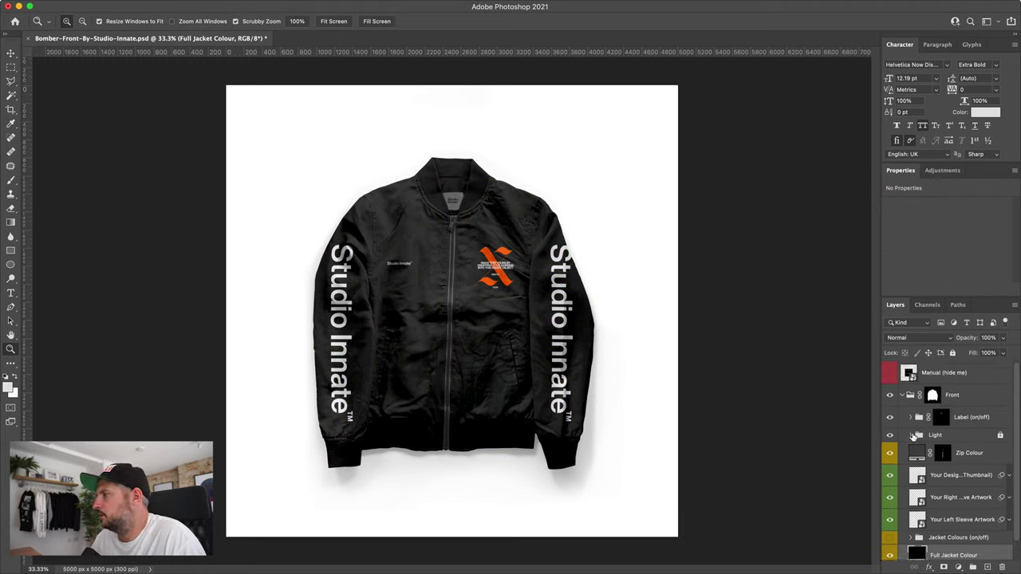
click(947, 475)
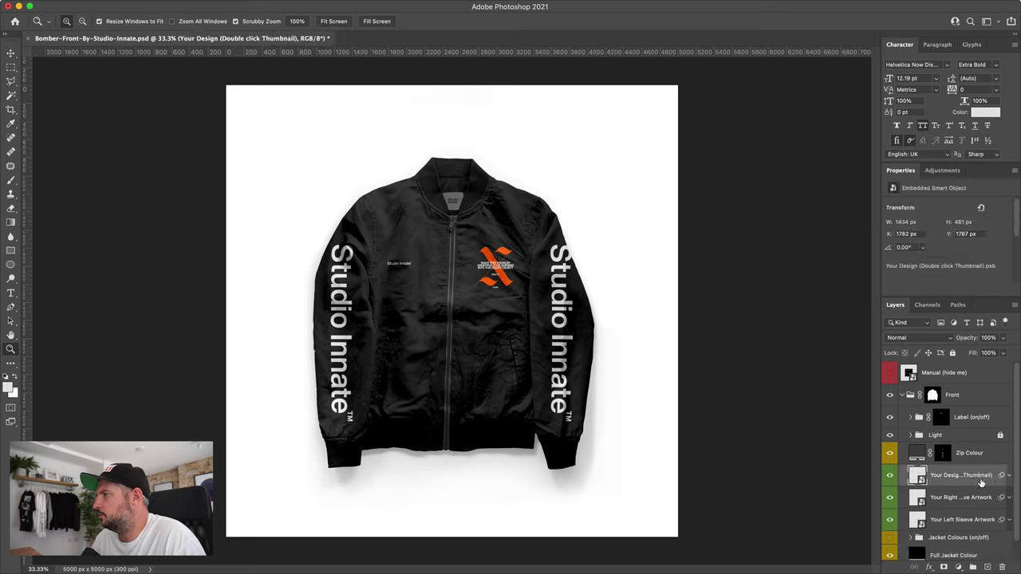
scroll(976, 482, down, 1)
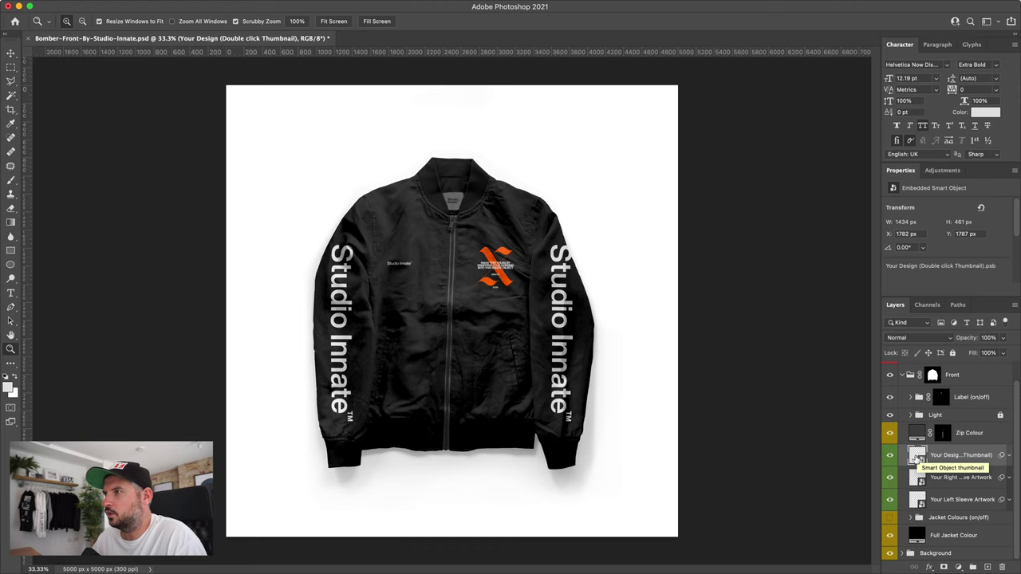
Add a hidden 000000 black fill at the bottom of the Your Design artwork's layers
double_click(918, 454)
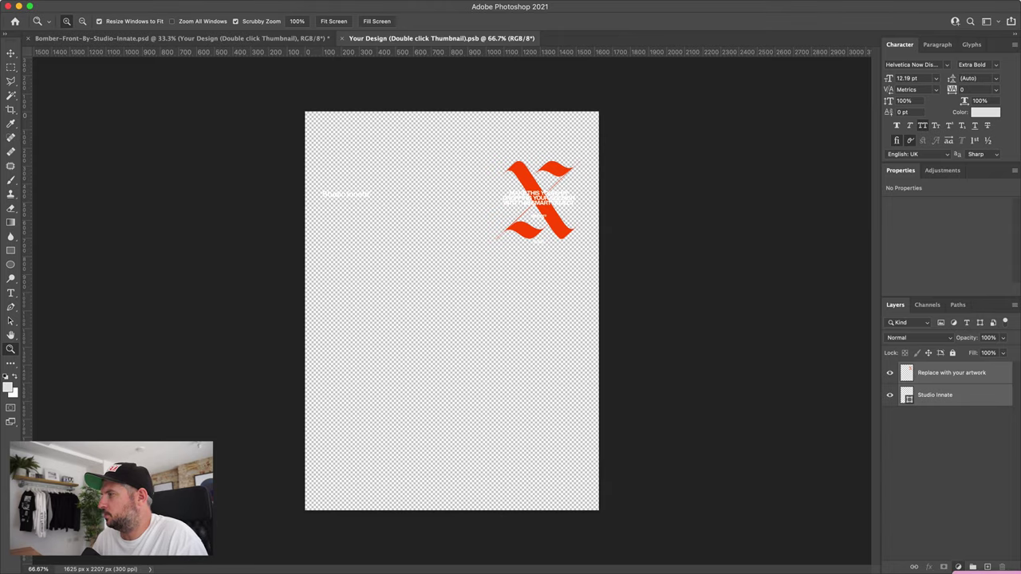
text(000000)
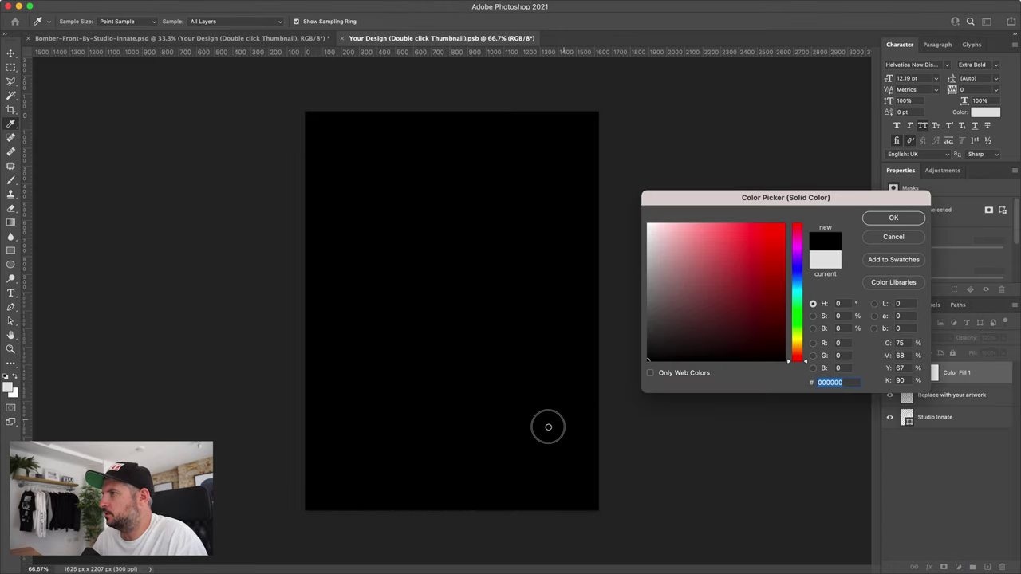
click(894, 218)
drag(910, 373, 907, 427)
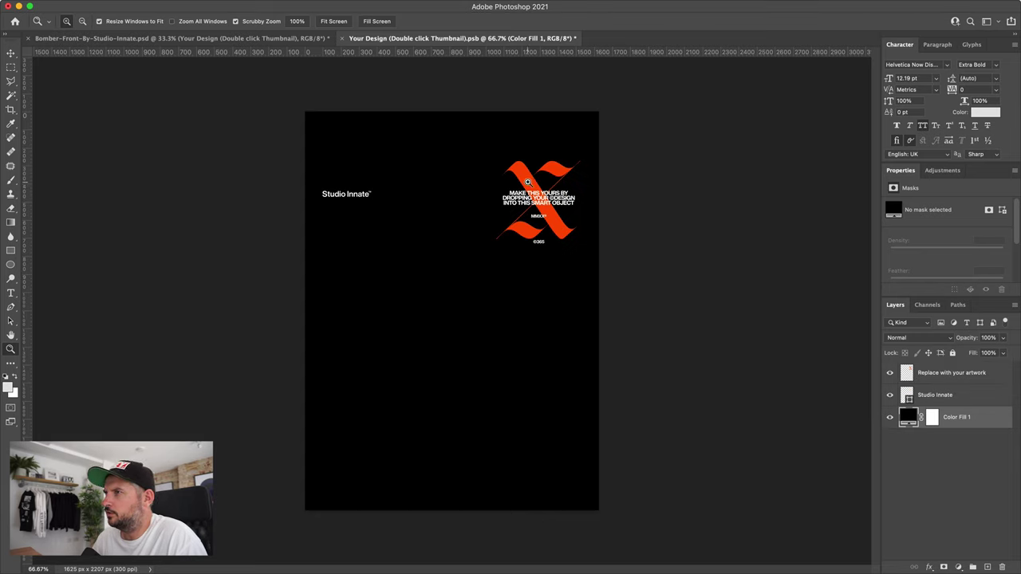
click(891, 417)
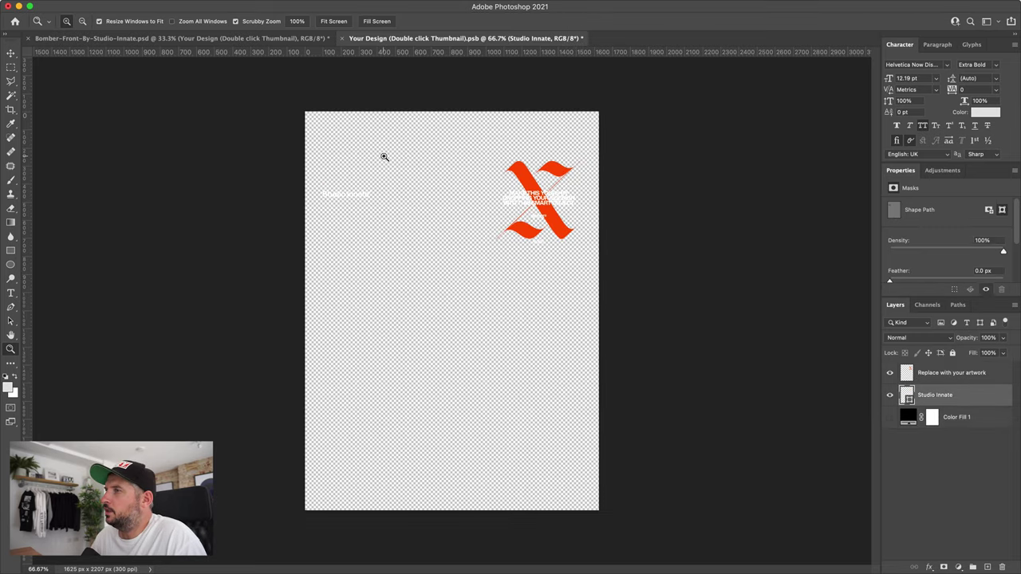
Check the 'Replace with your artwork' layer, then save and close Your Design
click(983, 375)
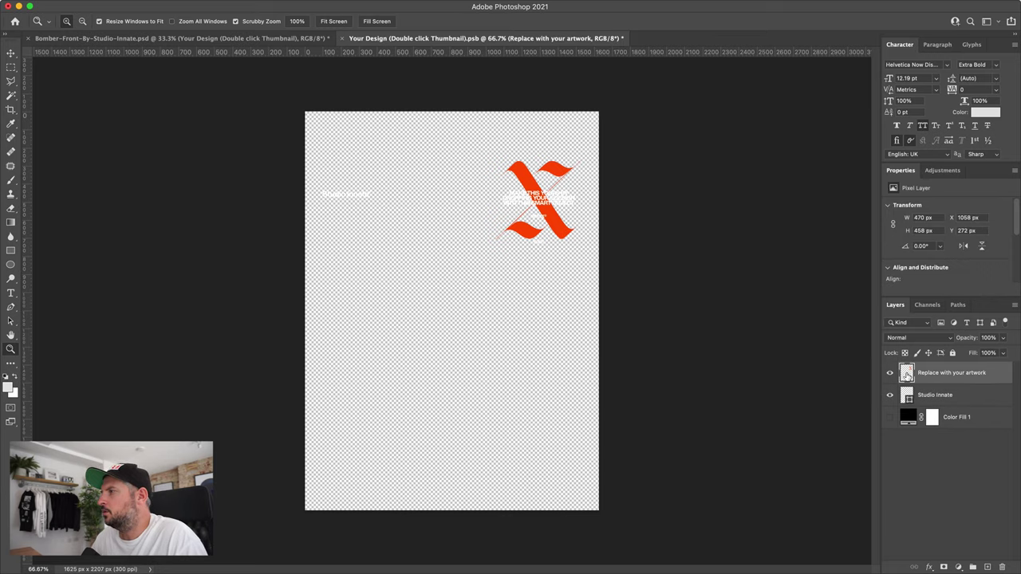
click(891, 373)
click(891, 373)
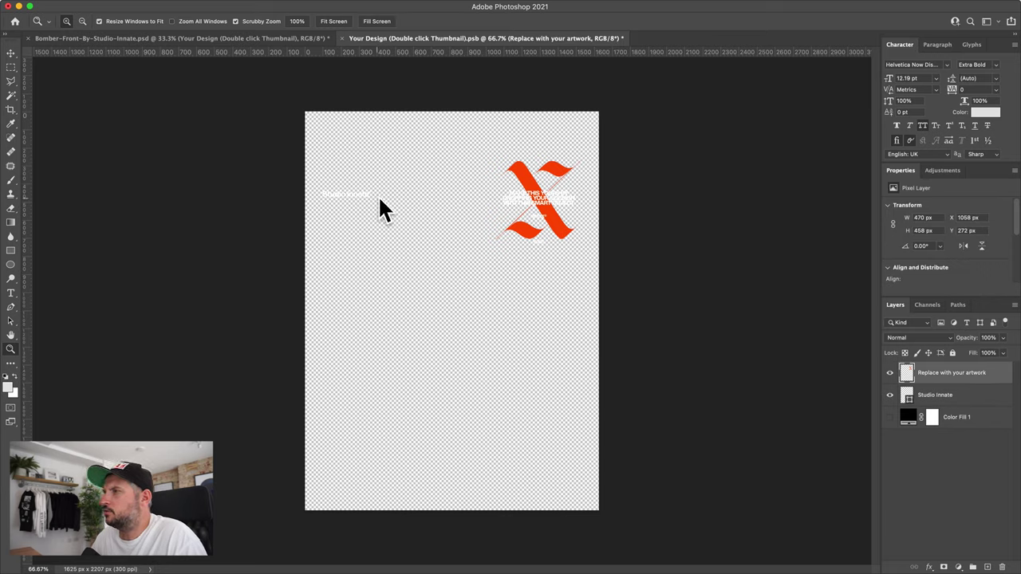
click(343, 38)
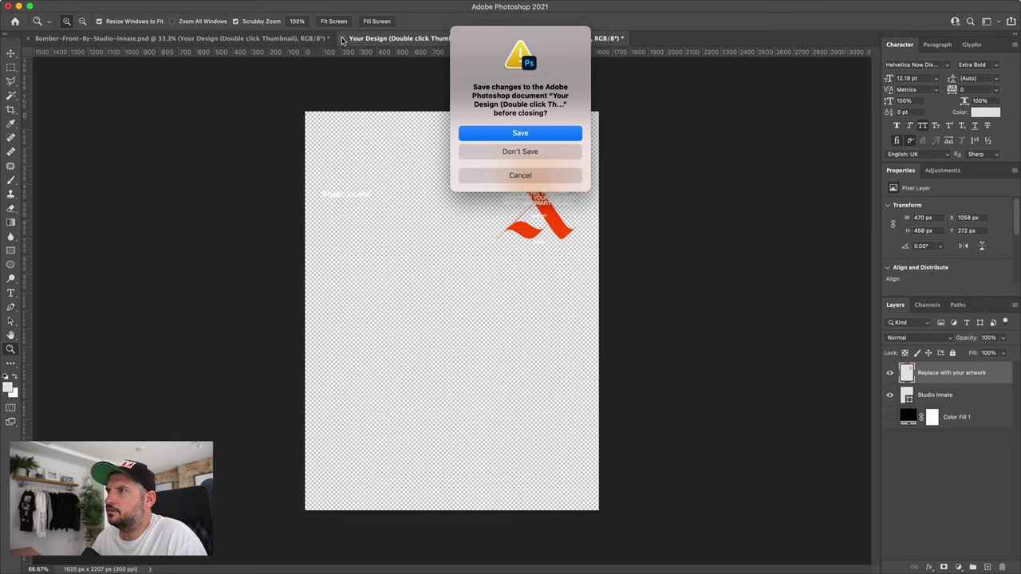
click(527, 134)
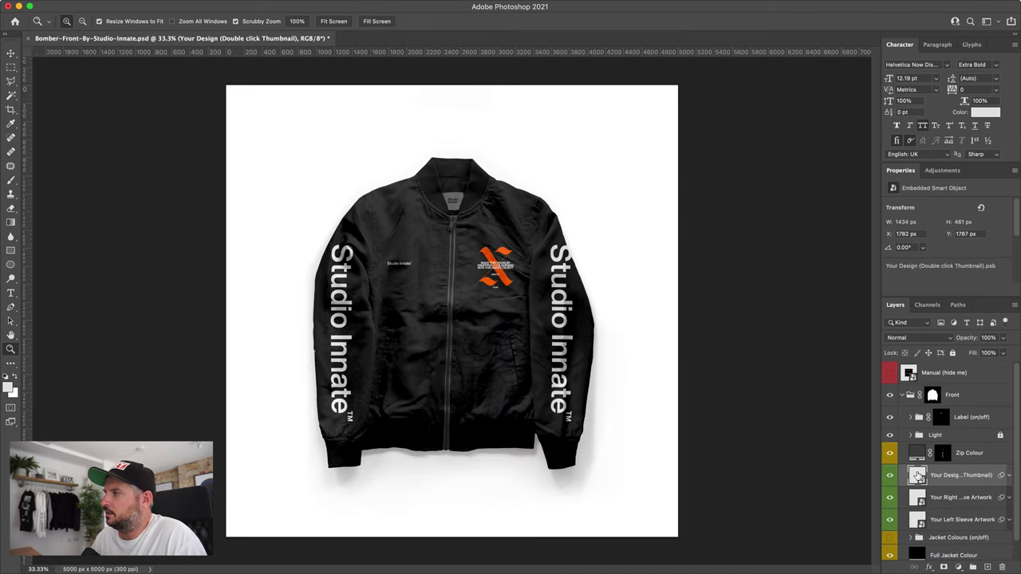
Add DESIGN text in the Your Design artwork, scaled up across the chest
double_click(917, 477)
click(11, 293)
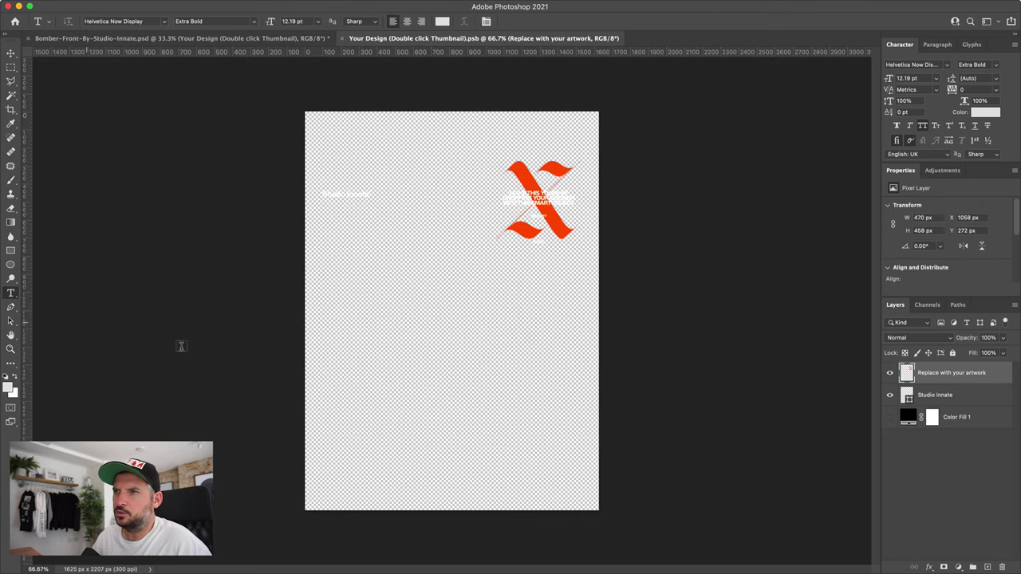
click(348, 333)
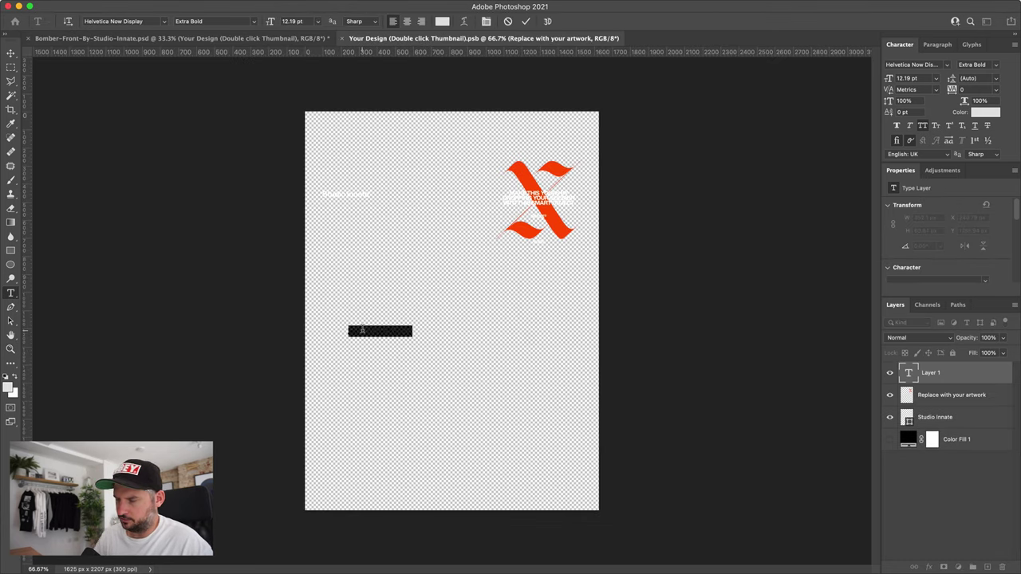
key(BackSpace)
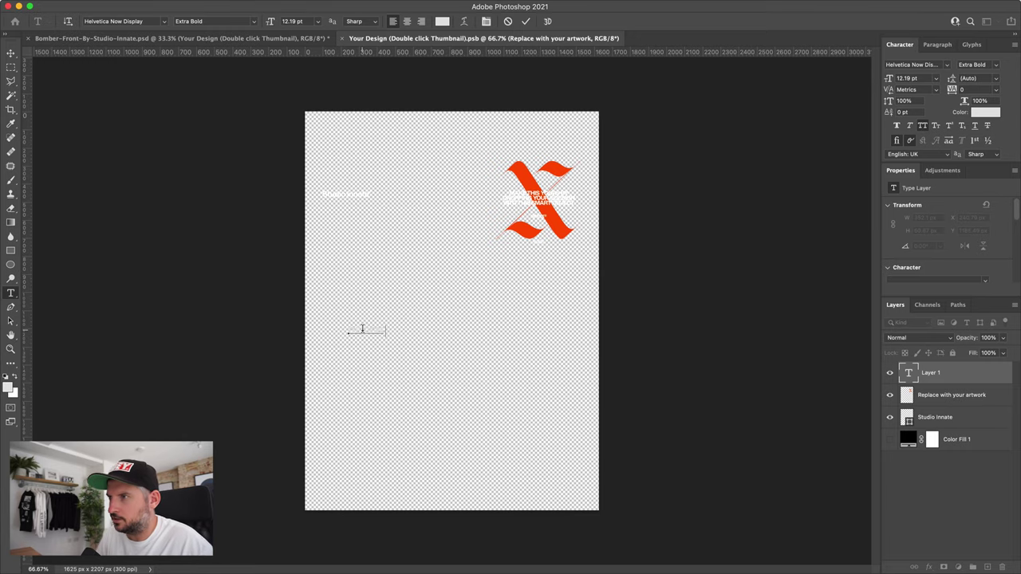
drag(383, 334, 597, 331)
key(ctrl+Return)
Nudge the DESIGN text slightly upward, then save and close the artwork
key(v)
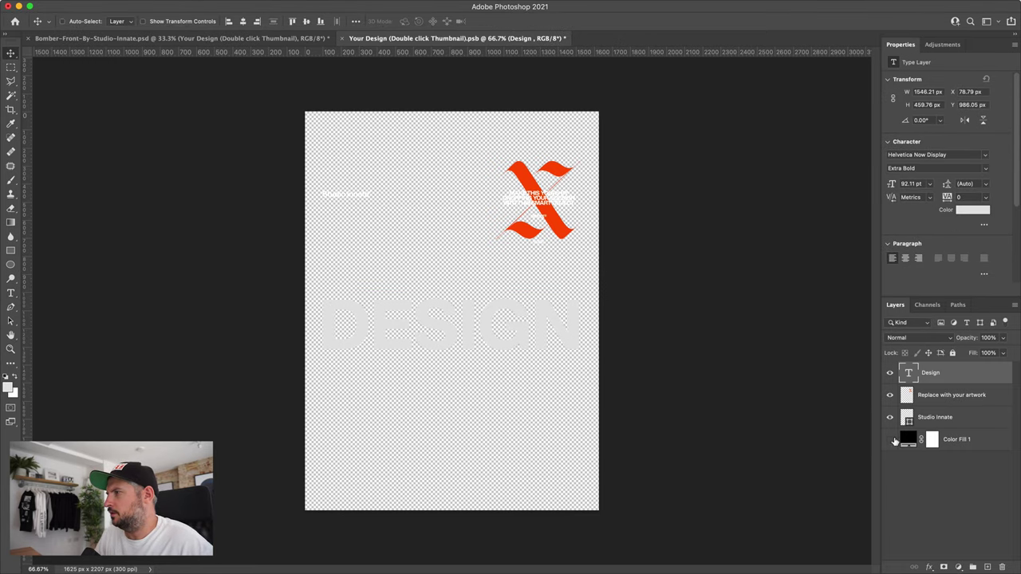
click(890, 439)
drag(490, 327, 490, 313)
click(891, 440)
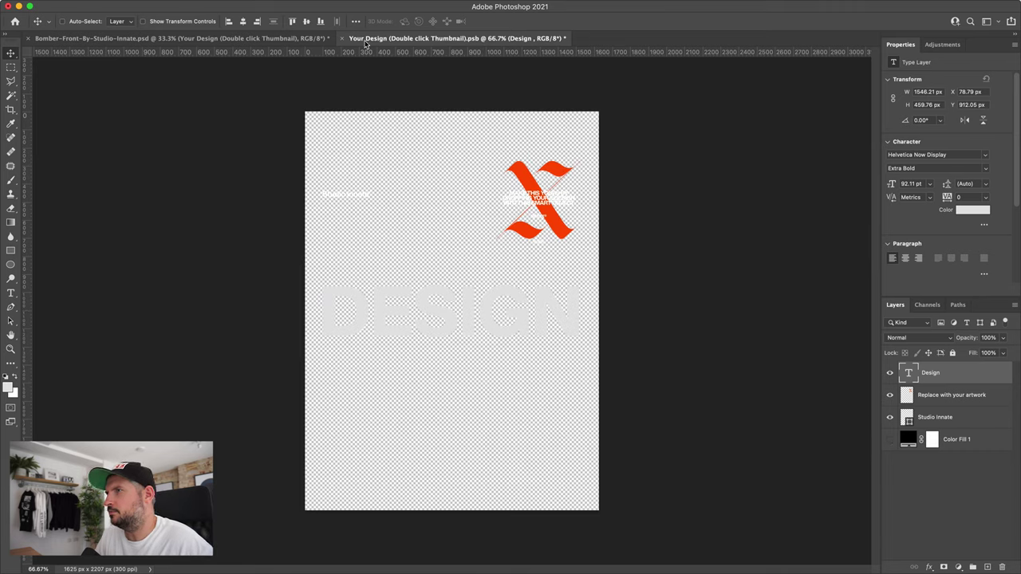
click(343, 39)
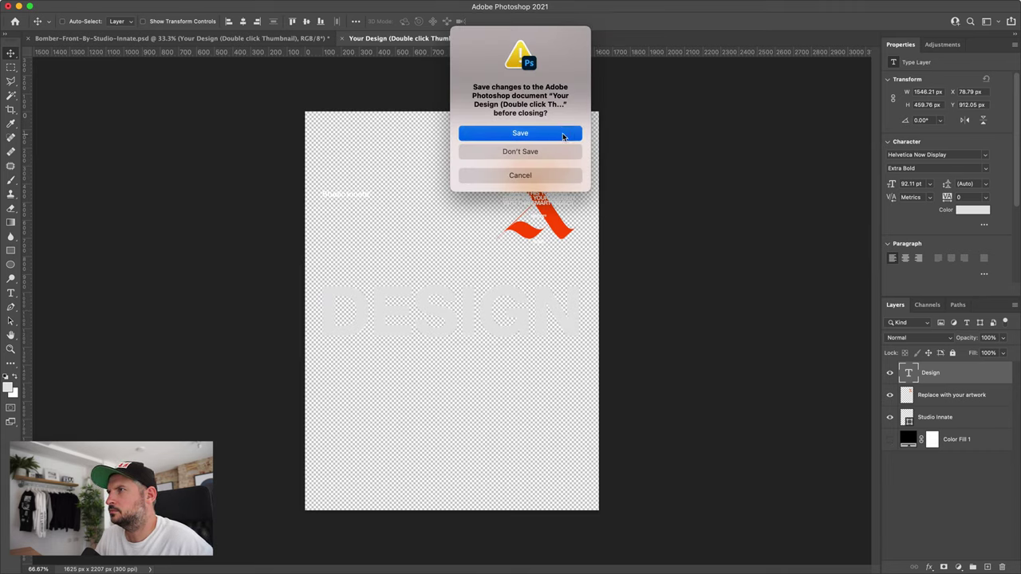
click(564, 131)
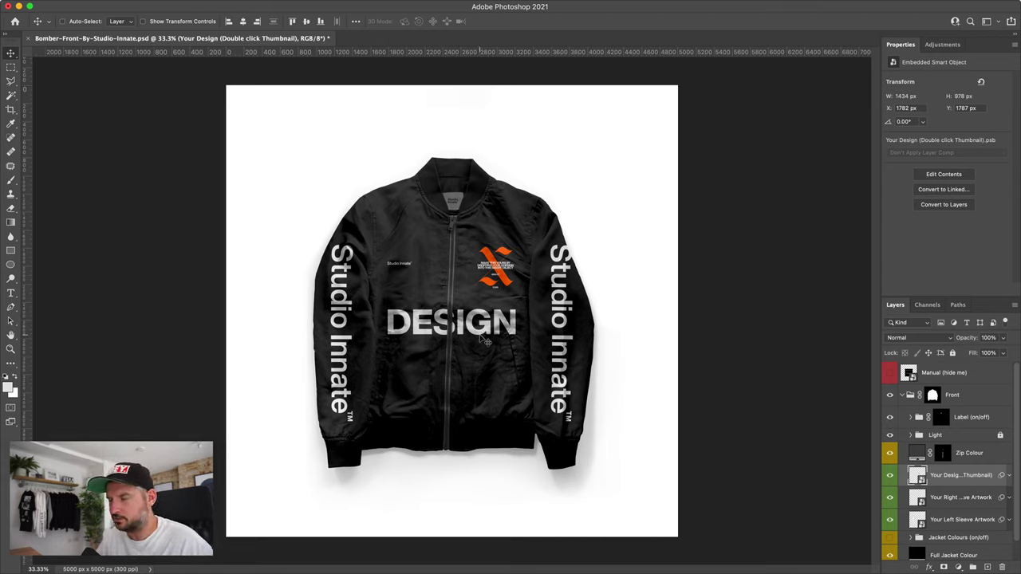
Open the right sleeve artwork and preview a dark grey sleeve text colour, then cancel
scroll(917, 497, down, 1)
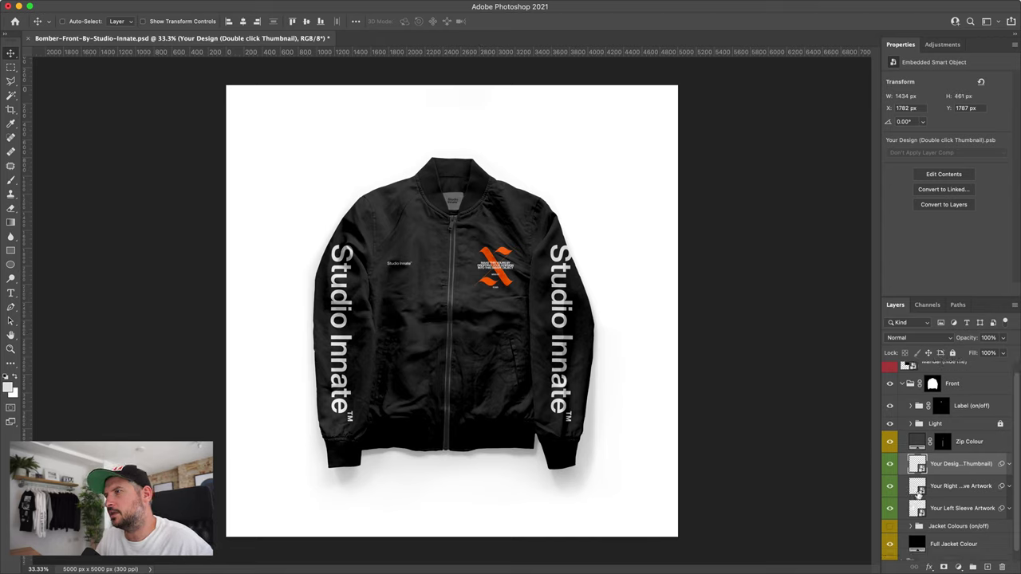
click(917, 488)
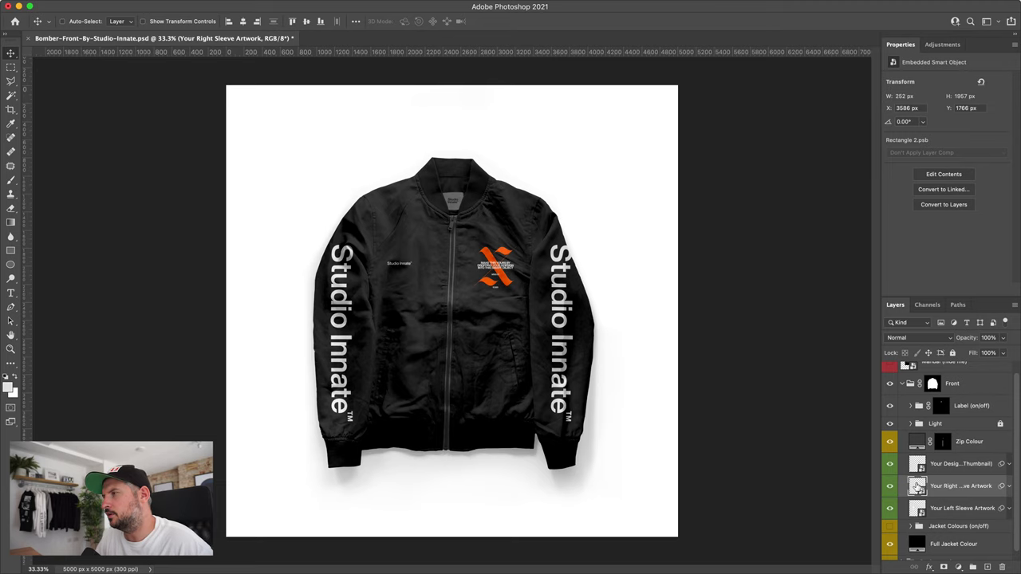
double_click(917, 485)
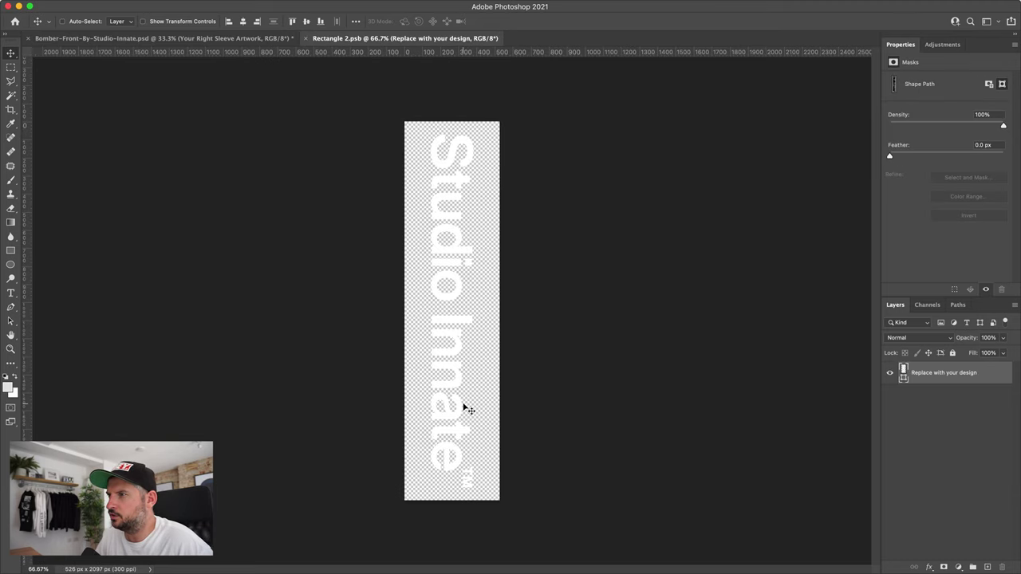
double_click(905, 373)
drag(543, 303, 495, 366)
click(893, 238)
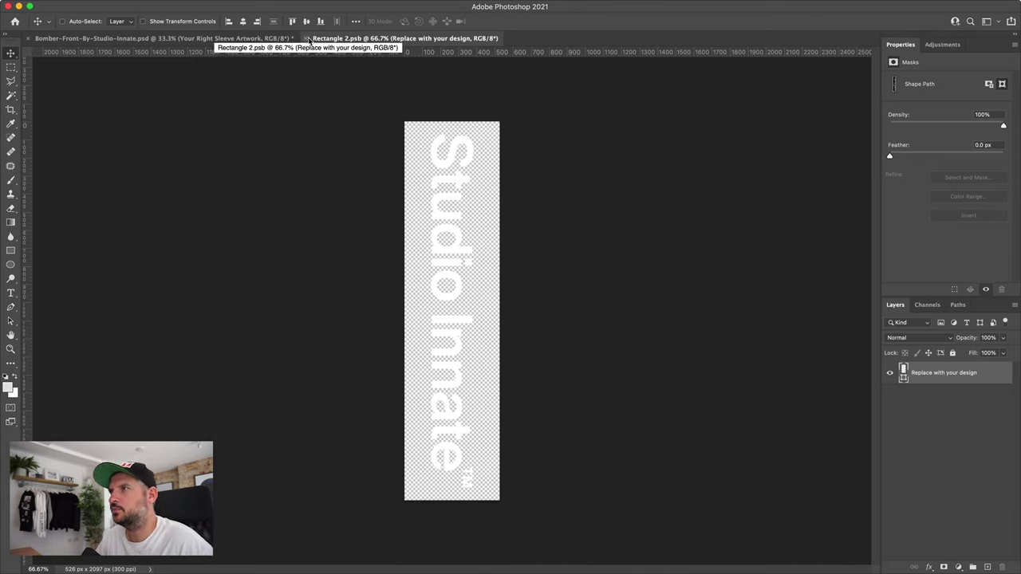
Inspect the Studio Innate text's transform and letter paths, close it, and collapse the Front group
key(super+t)
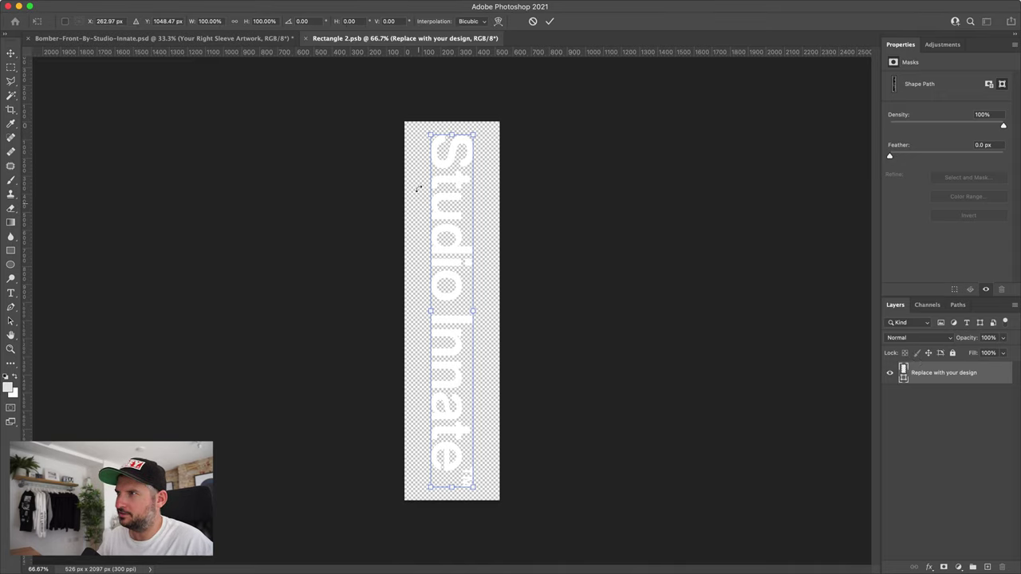
key(Escape)
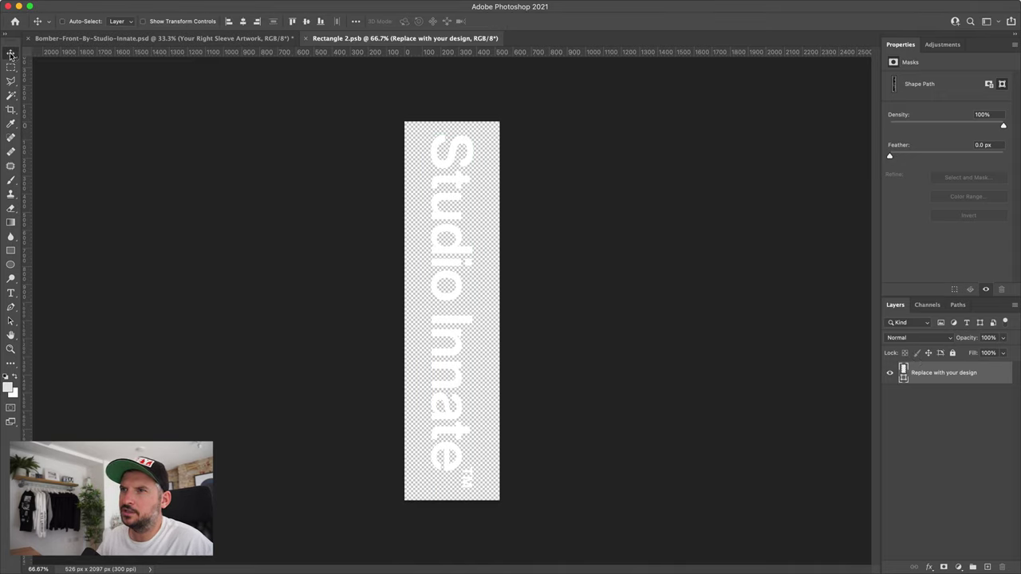
click(11, 321)
drag(388, 130, 561, 478)
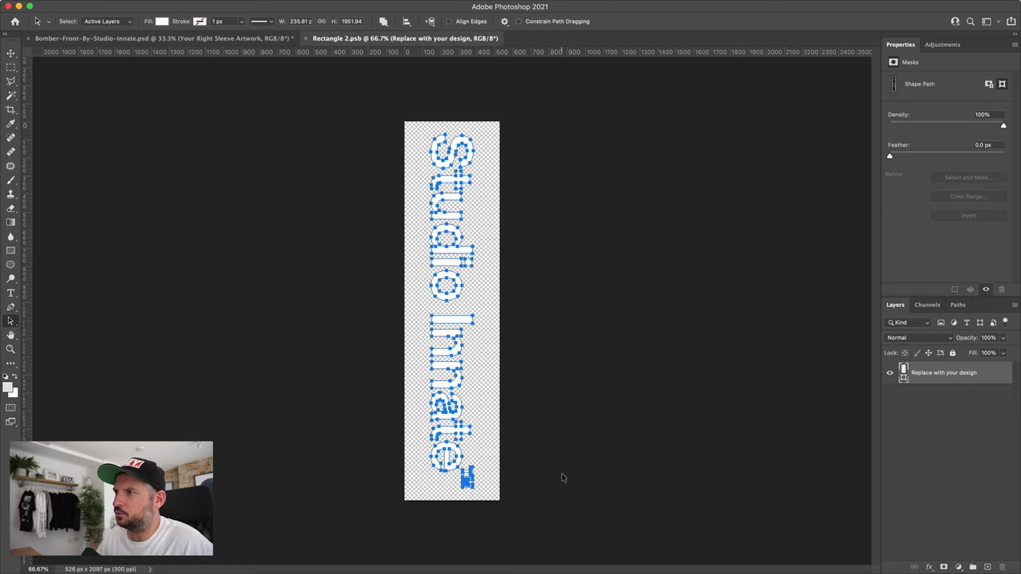
click(563, 479)
click(305, 39)
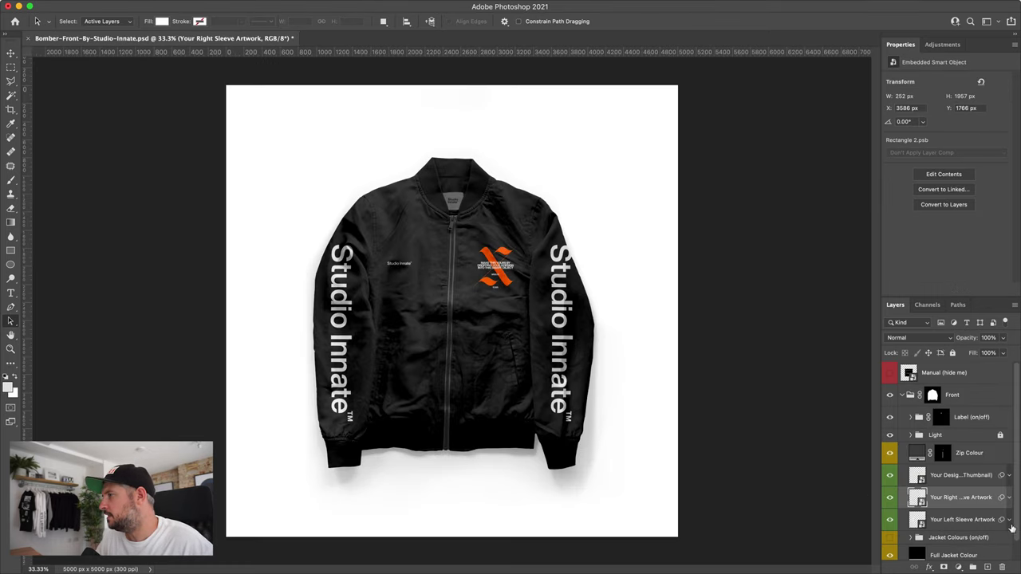
click(914, 522)
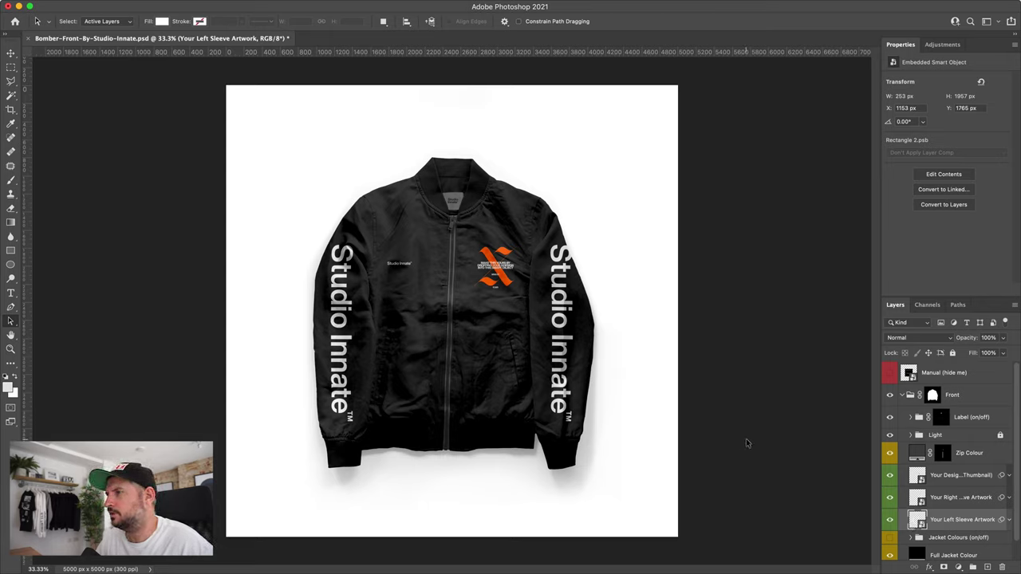
click(902, 395)
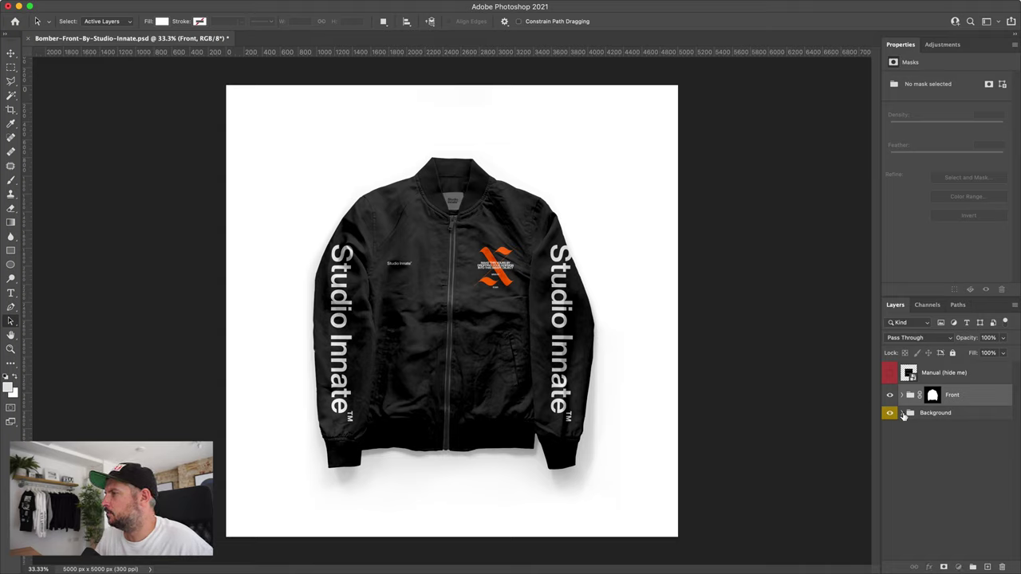
Expand Background, keep Shadows on, and switch on the Textured BG (on/off) layer
click(902, 412)
click(891, 431)
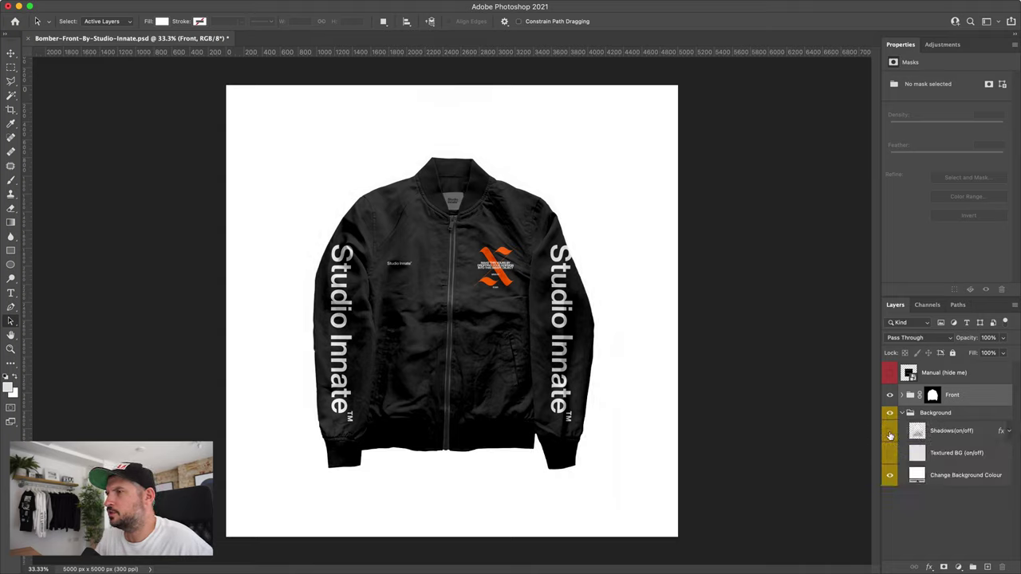
click(890, 432)
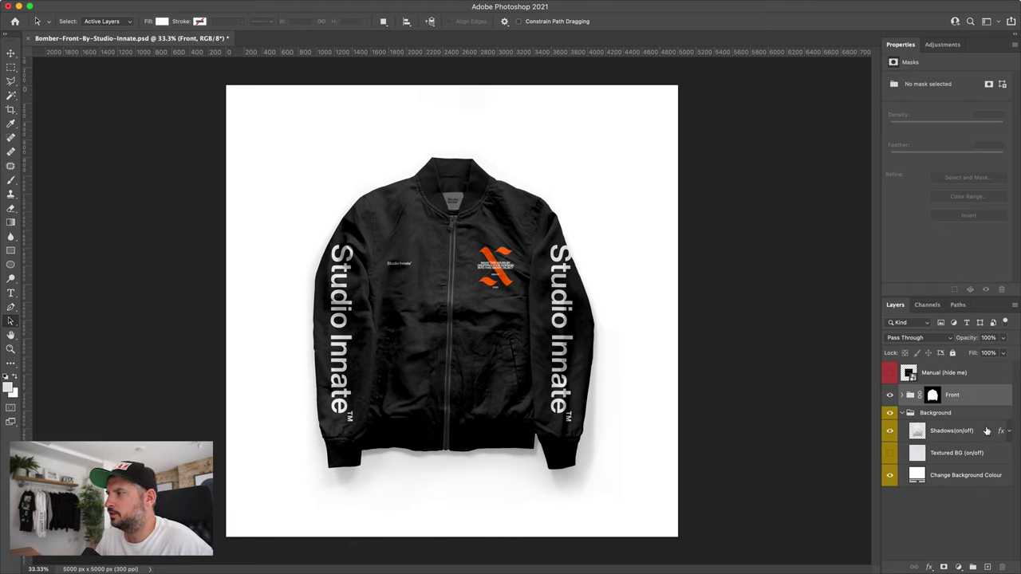
click(890, 453)
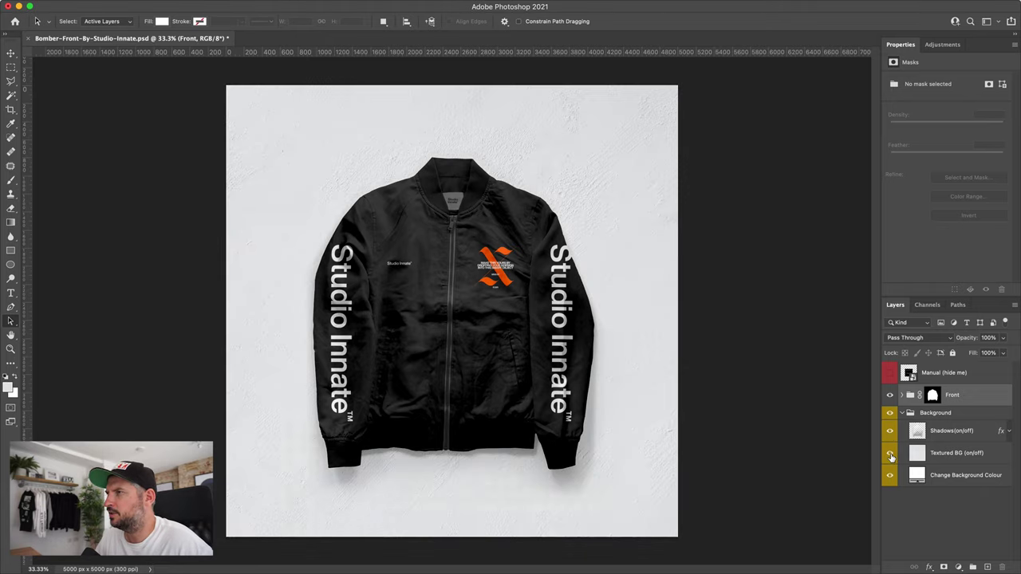
click(890, 453)
click(890, 454)
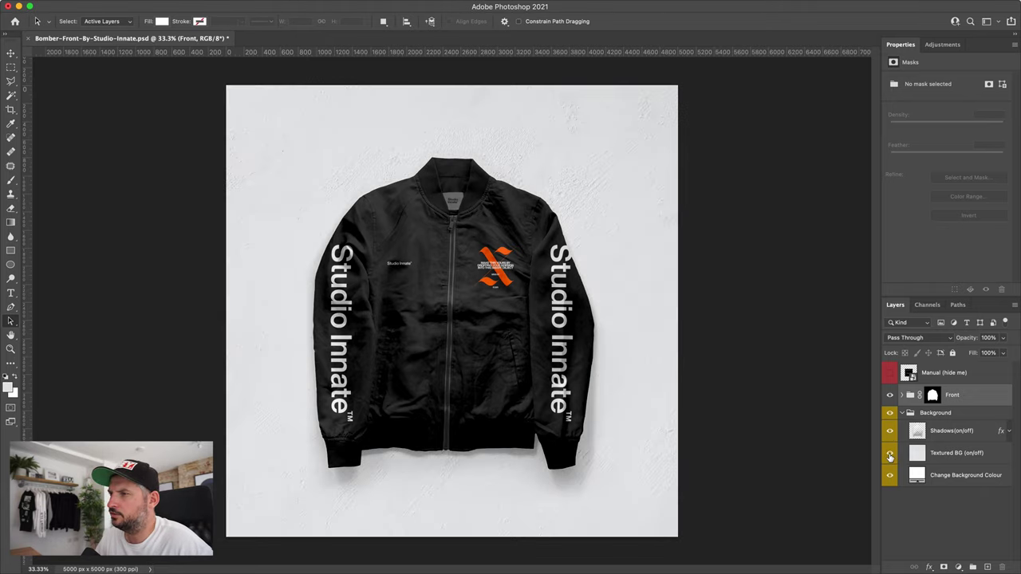
click(982, 462)
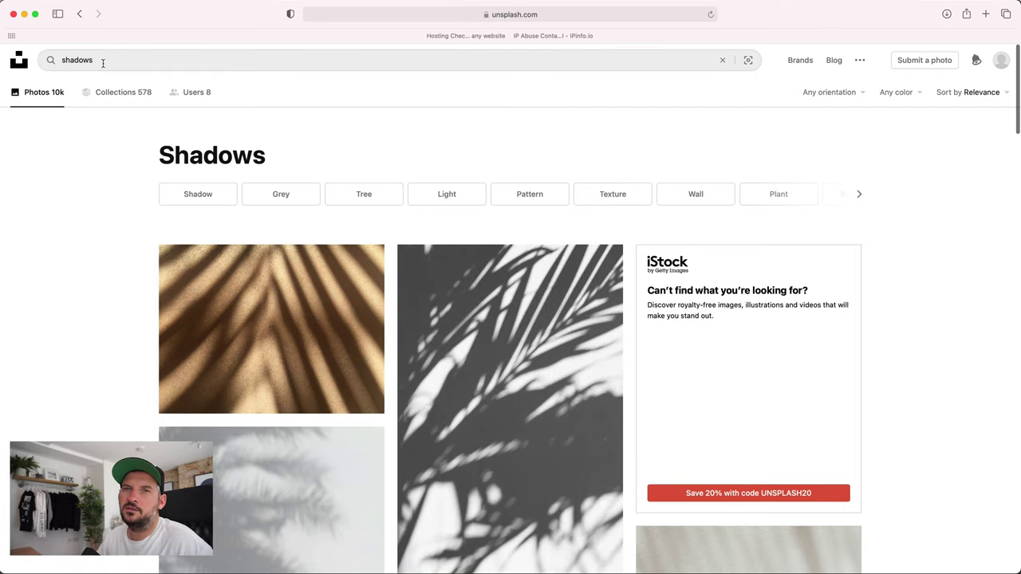
Scroll the Unsplash 'shadows' results and download the grey palm-leaf shadow photo
mouse_move(526, 363)
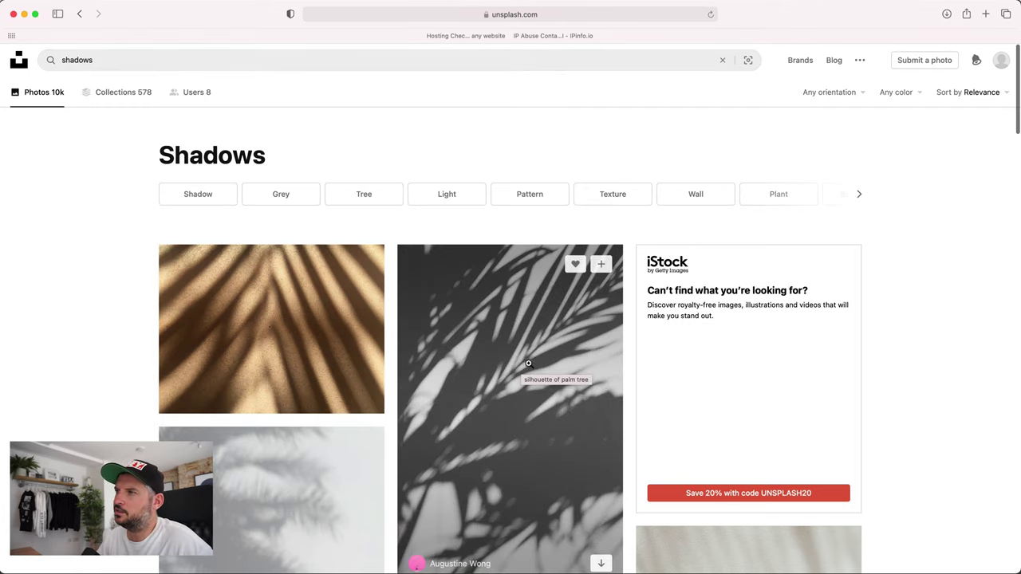
scroll(467, 392, down, 5)
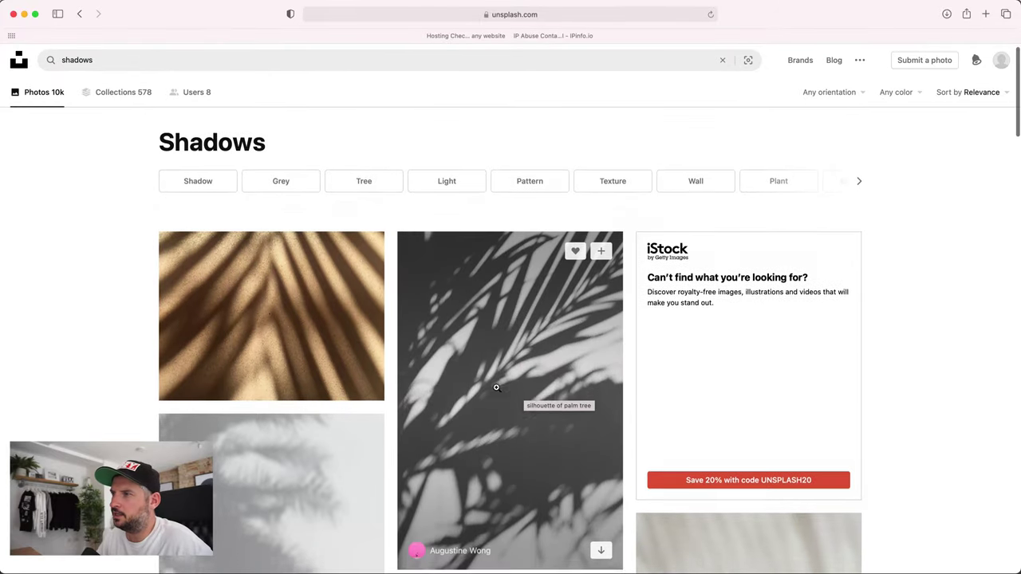
scroll(388, 402, down, 4)
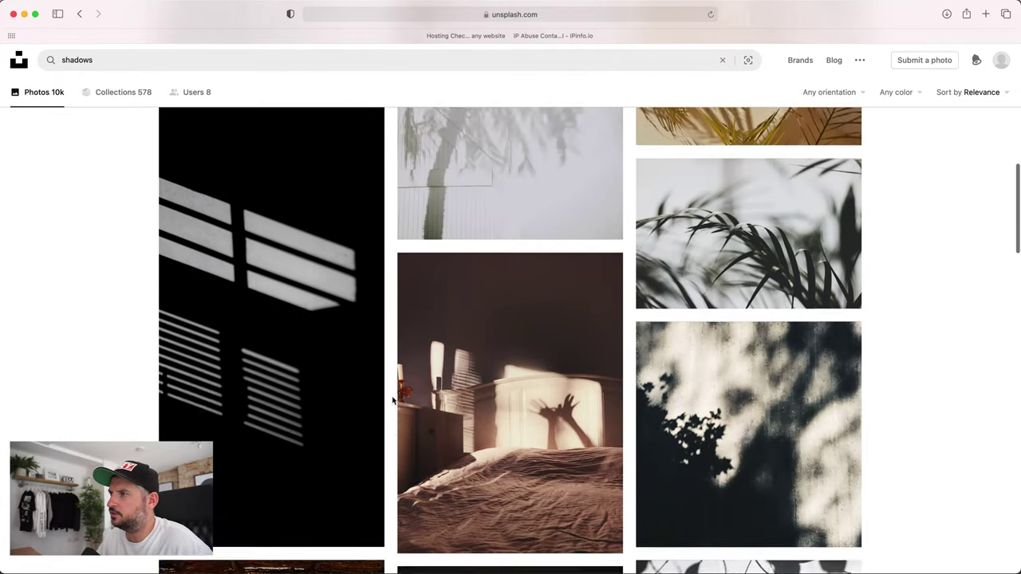
scroll(392, 402, up, 10)
click(601, 500)
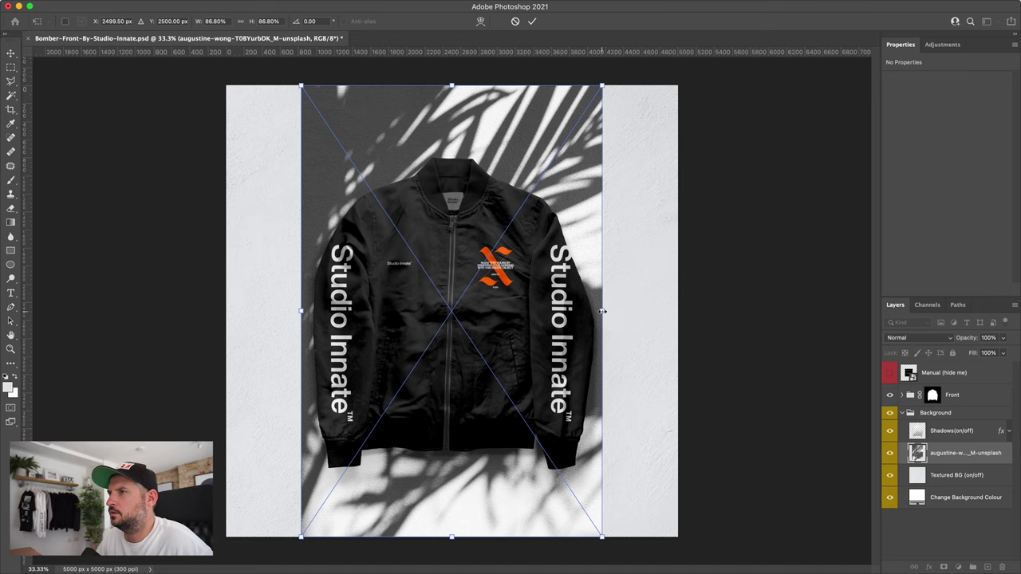
Scale the placed palm shadow photo to the canvas width and move its layer to the top
drag(602, 311, 676, 310)
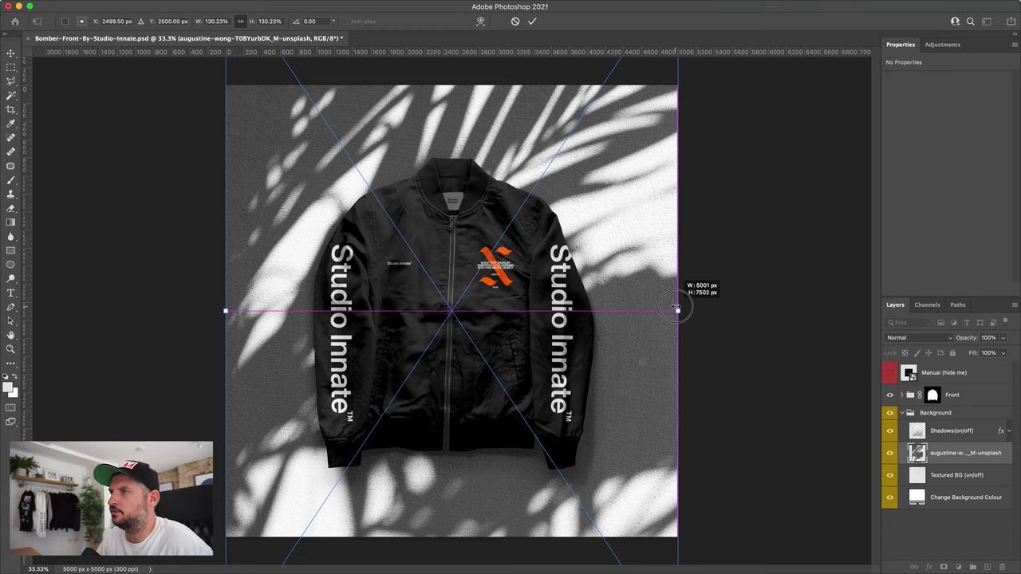
key(Return)
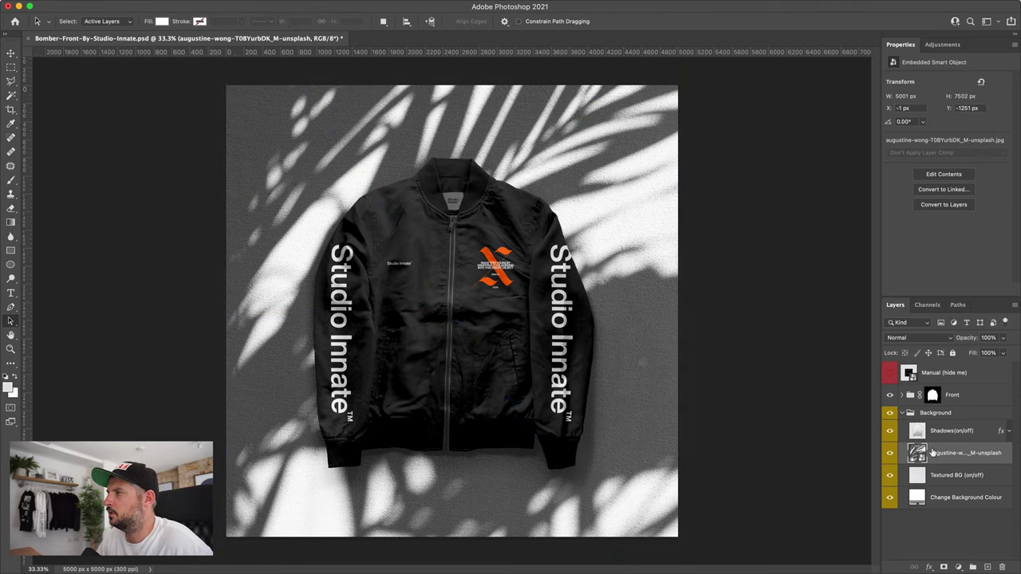
drag(934, 452, 939, 368)
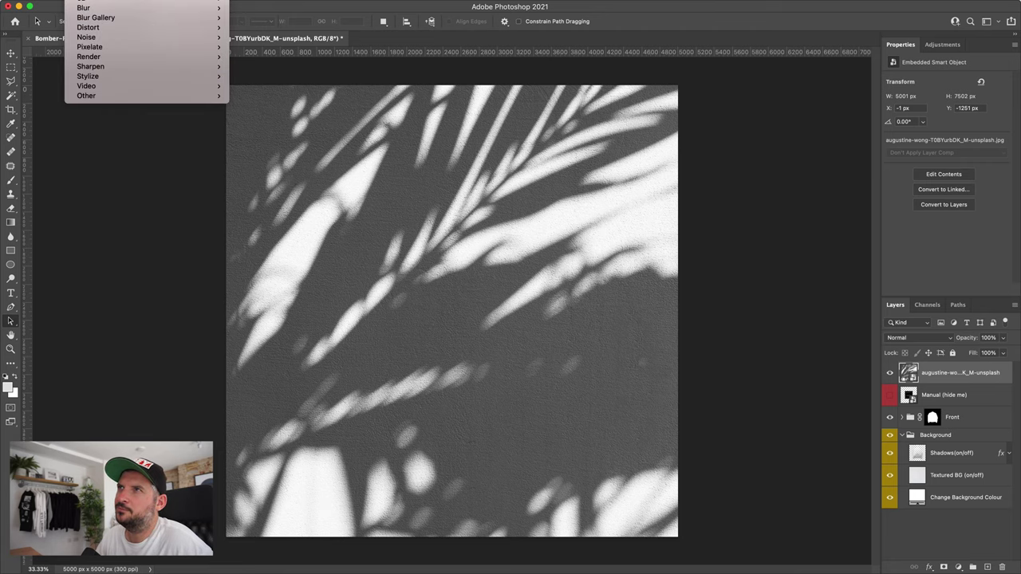
Soften the shadow photo with a Surface Blur of radius 63 px, threshold 125 levels
mouse_move(89, 16)
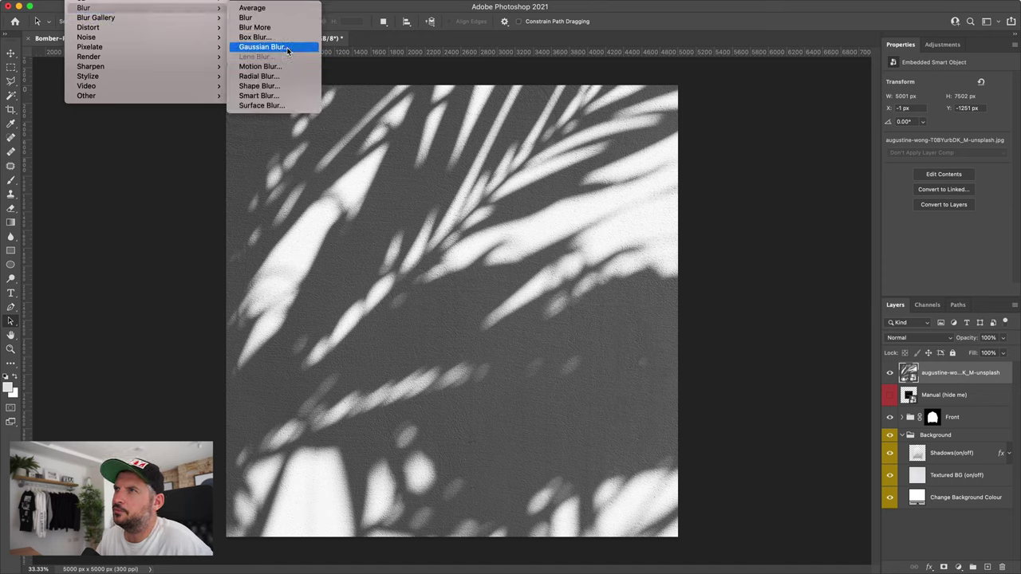
click(264, 105)
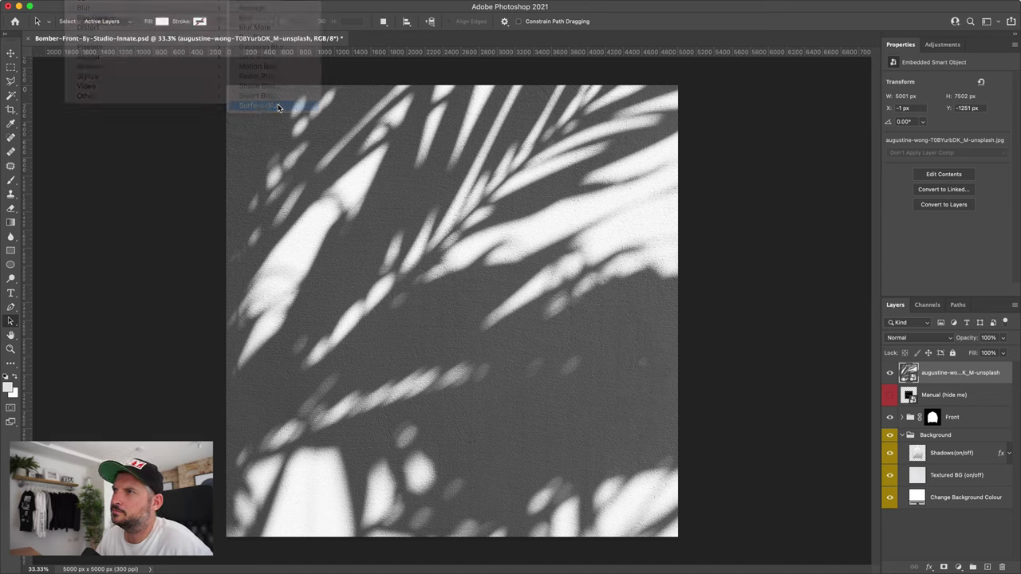
click(489, 255)
drag(489, 256, 508, 227)
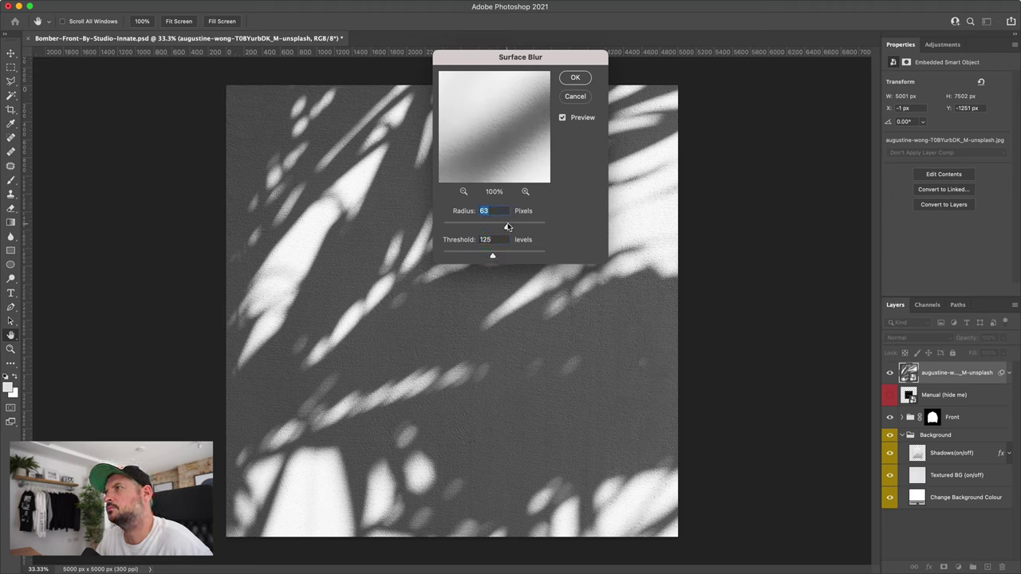
click(575, 77)
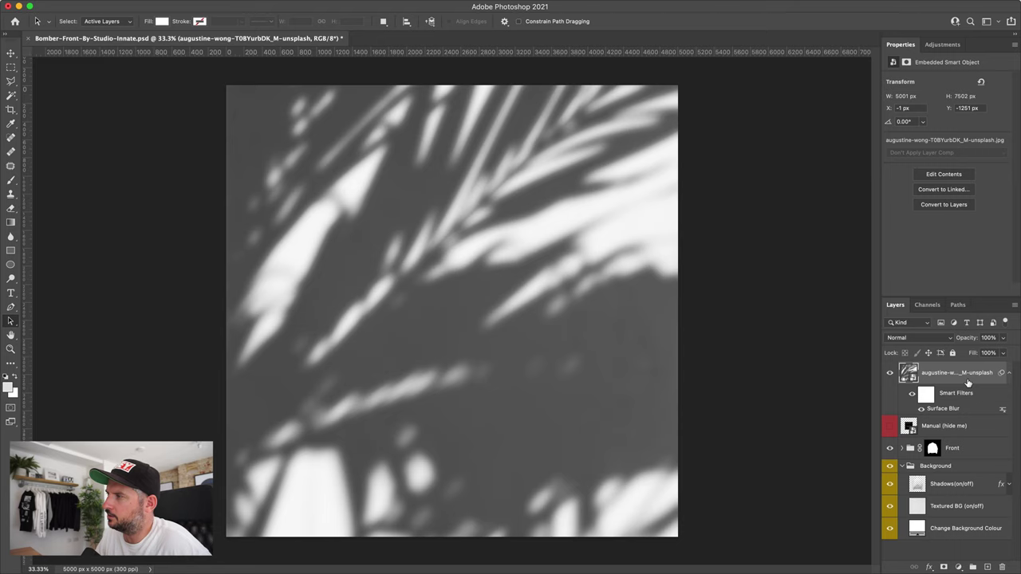
Split the shadow layer's This Layer white Blend If slider at 139/255 to hide its light tones
double_click(966, 383)
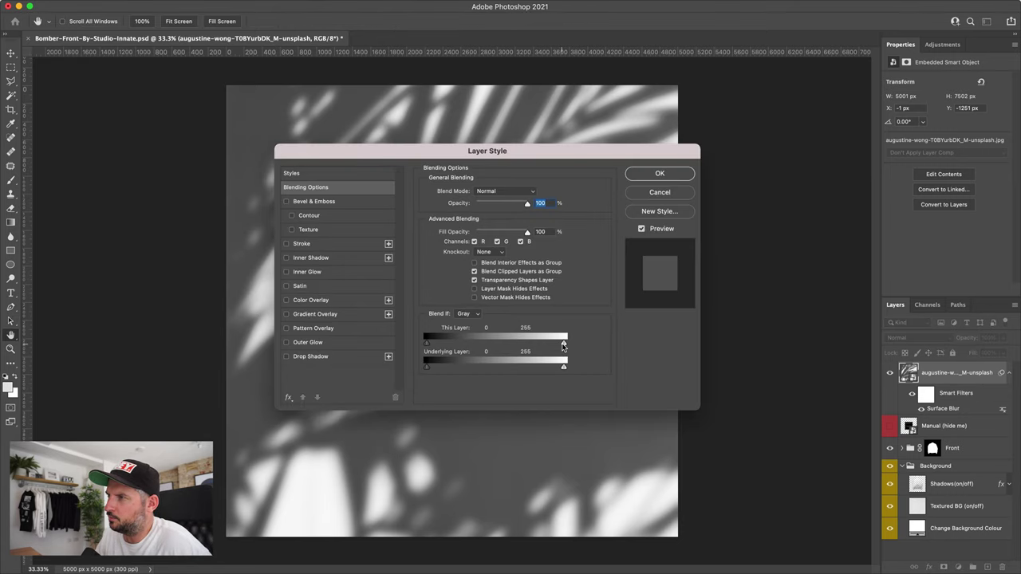
key(alt)
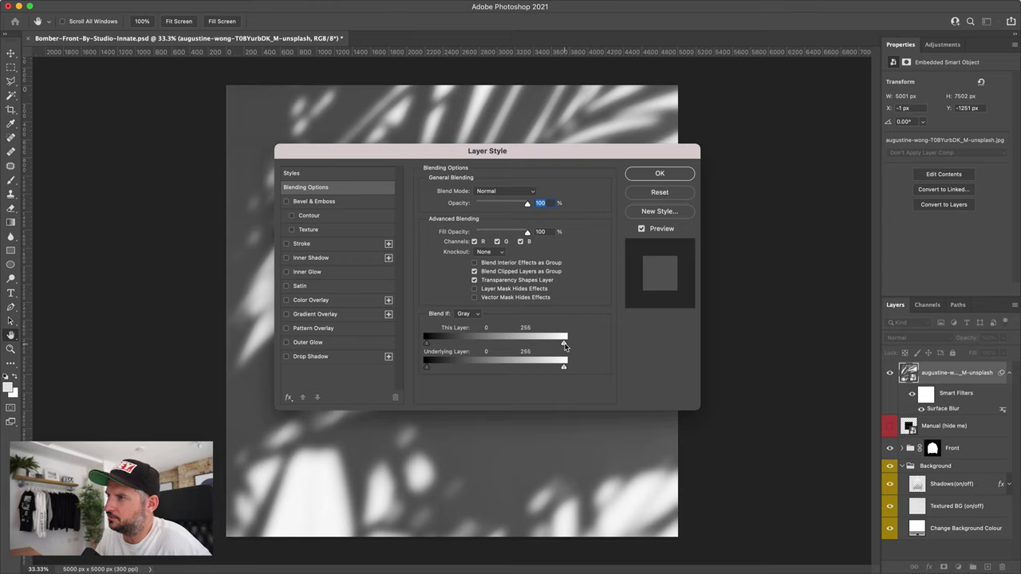
drag(564, 345, 512, 347)
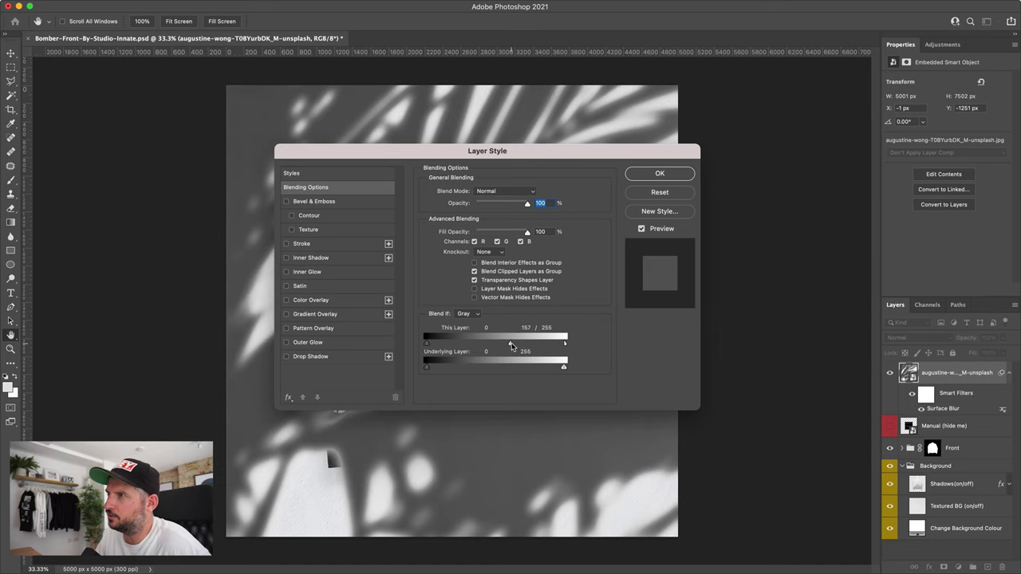
drag(472, 151, 703, 150)
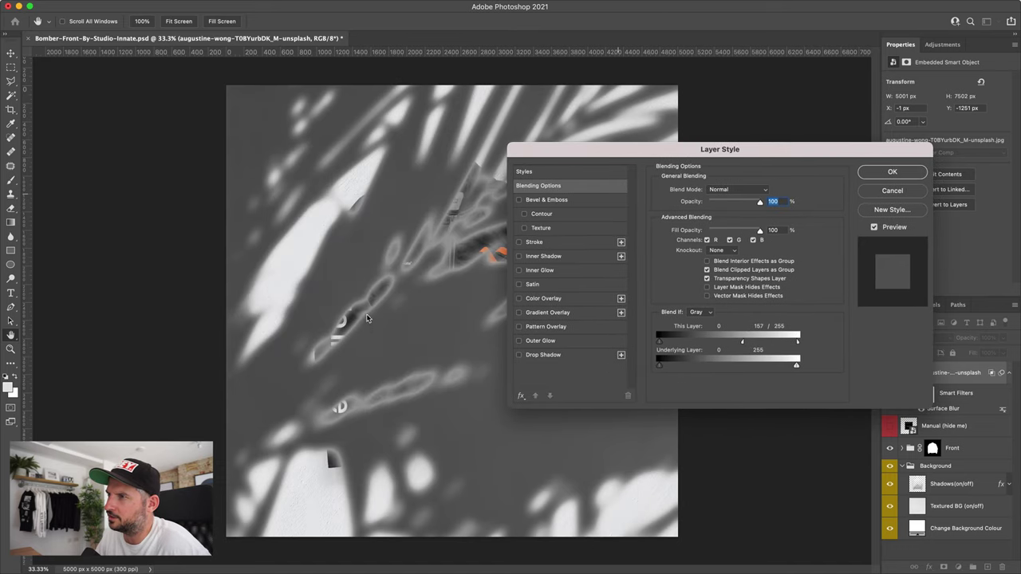
mouse_move(741, 344)
mouse_down()
mouse_move(791, 344)
mouse_move(732, 345)
mouse_up()
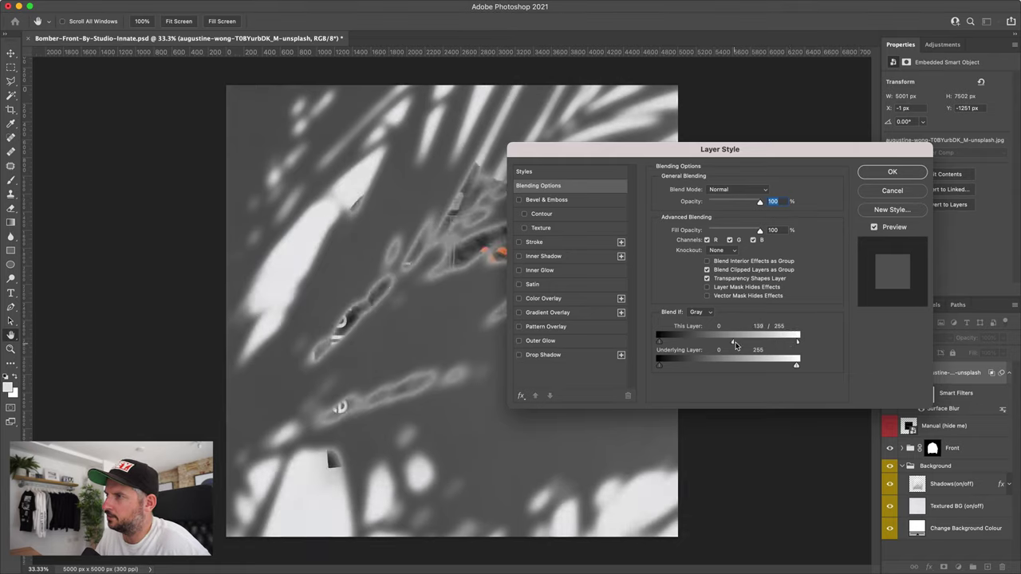
click(894, 172)
click(926, 338)
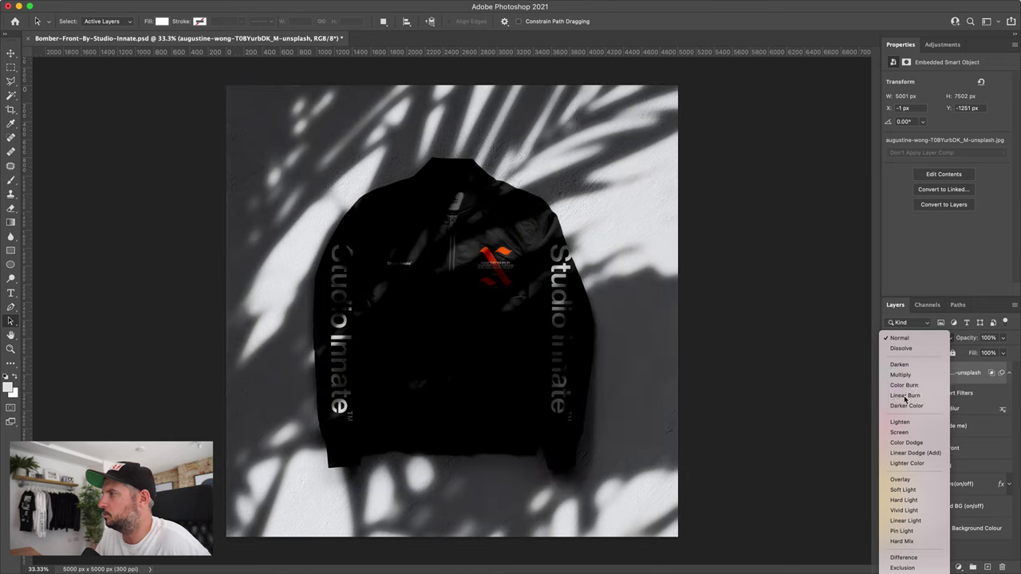
Give the palm-shadow layer 45% opacity and change its blend mode from Linear Burn to Multiply
click(906, 396)
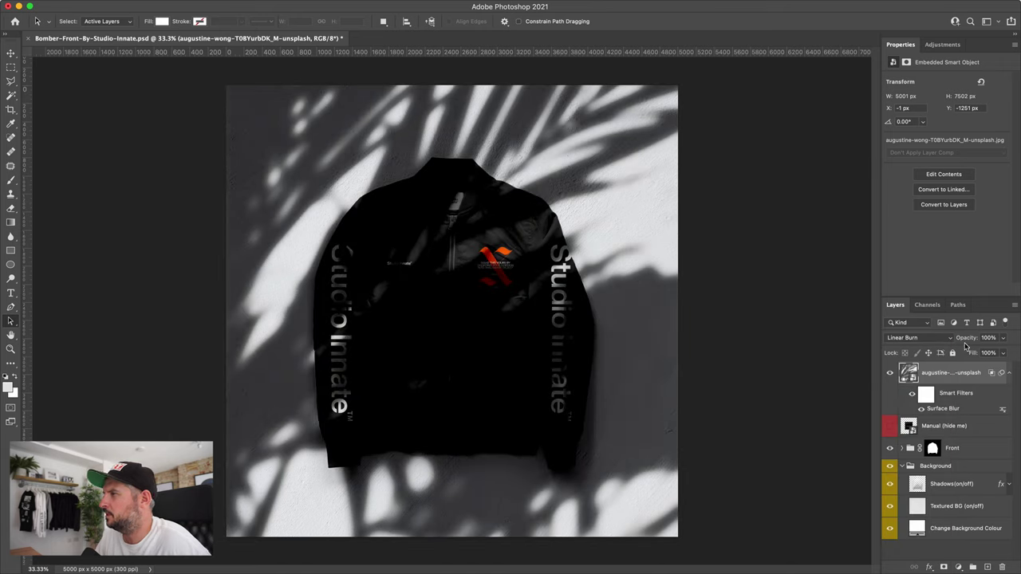
click(990, 338)
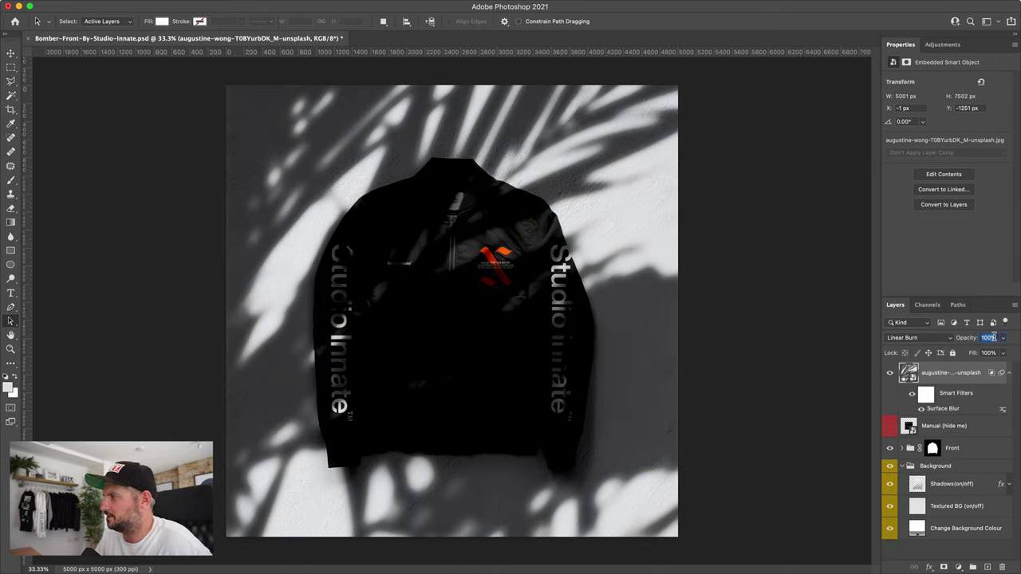
text(45)
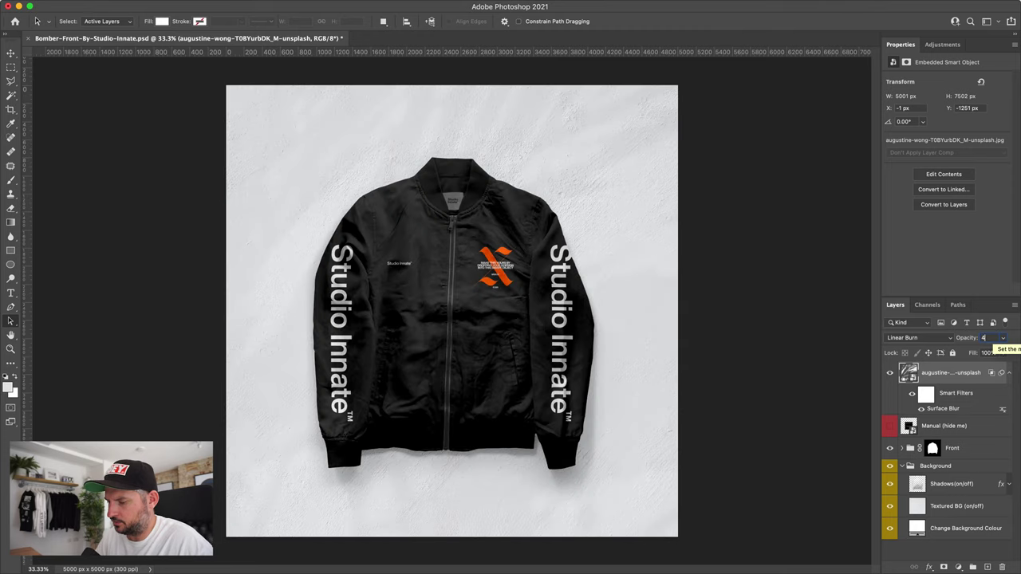
key(Tab)
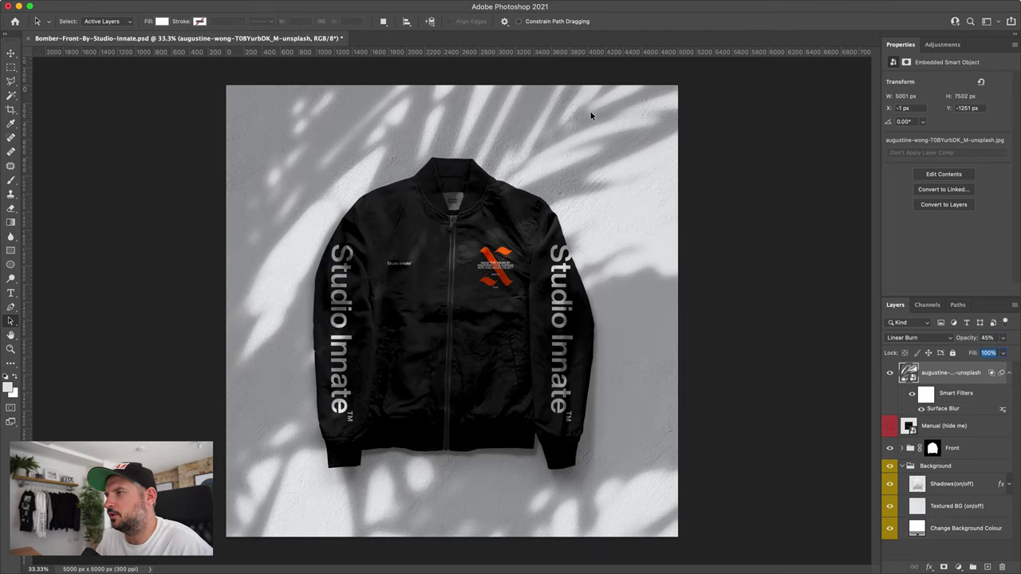
click(1009, 374)
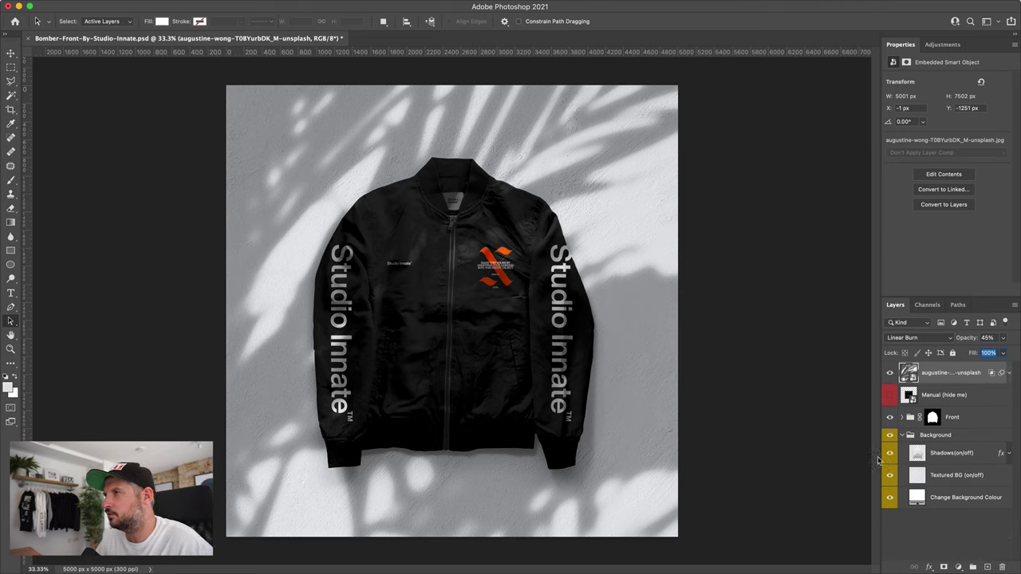
click(940, 339)
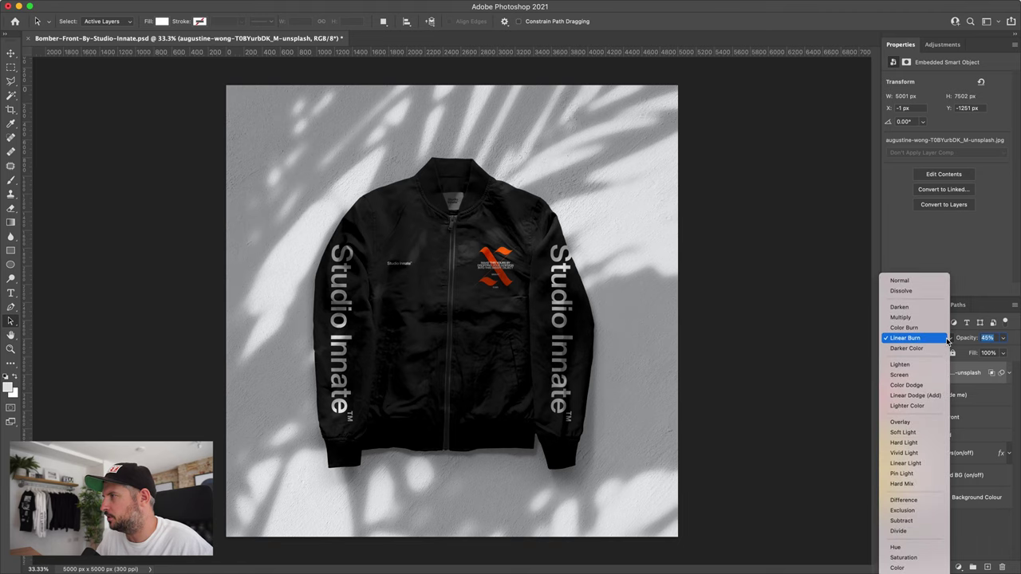
click(938, 319)
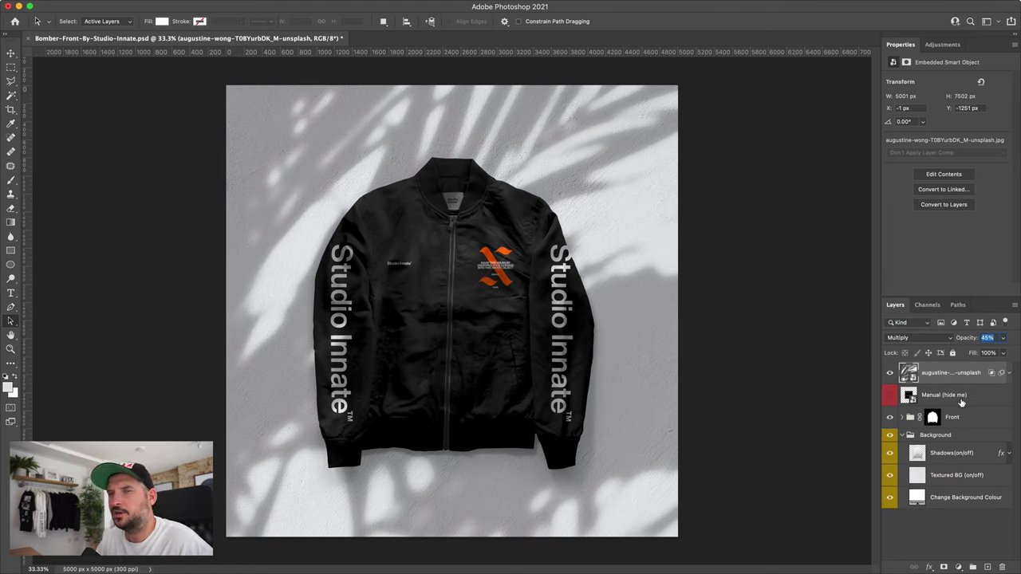
Collapse the Background group and expand the Front group to select the Full Jacket Colour layer
click(903, 435)
click(902, 417)
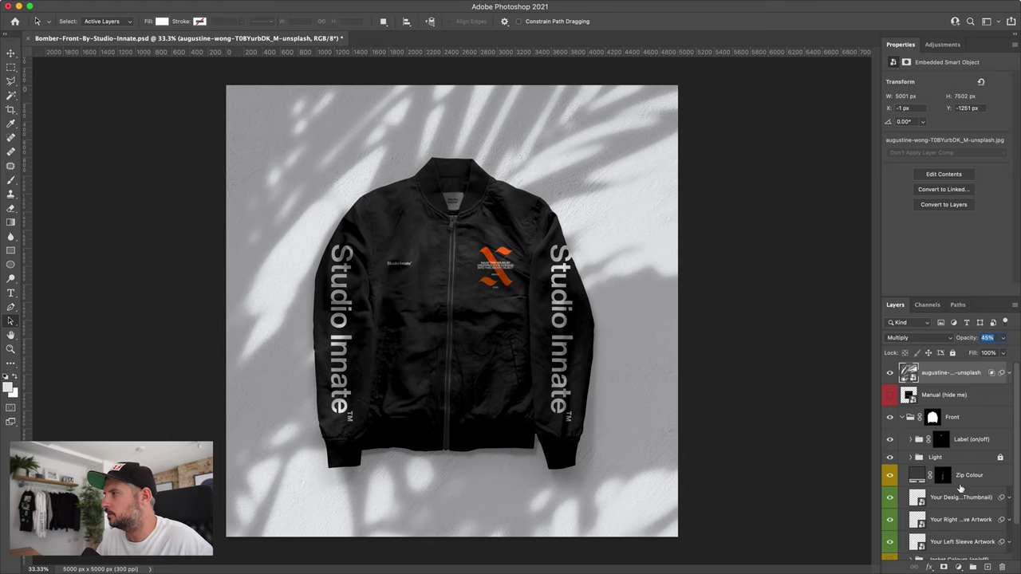
scroll(917, 509, down, 2)
click(919, 533)
Change the Full Jacket Colour fill to bright orange ff4e00
double_click(917, 534)
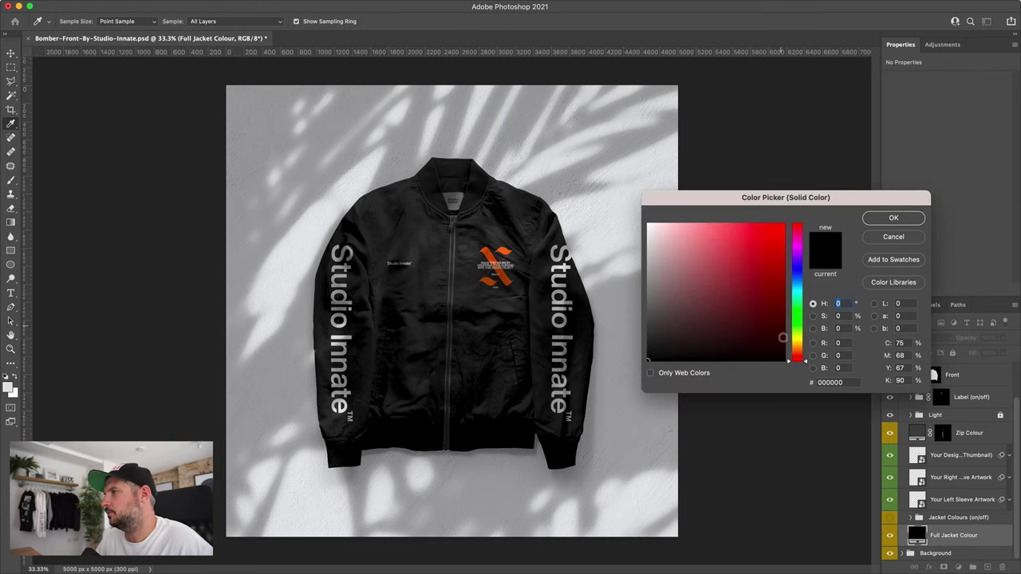
drag(798, 359, 798, 354)
drag(778, 298, 828, 161)
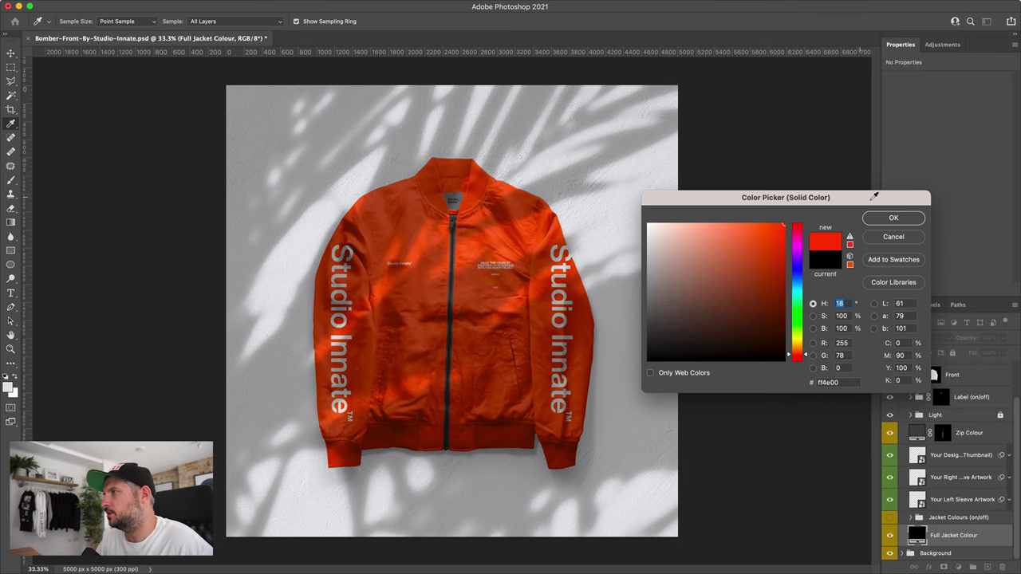
click(893, 218)
Select the palm-leaf shadow overlay layer and review its blend mode choices
scroll(946, 433, up, 2)
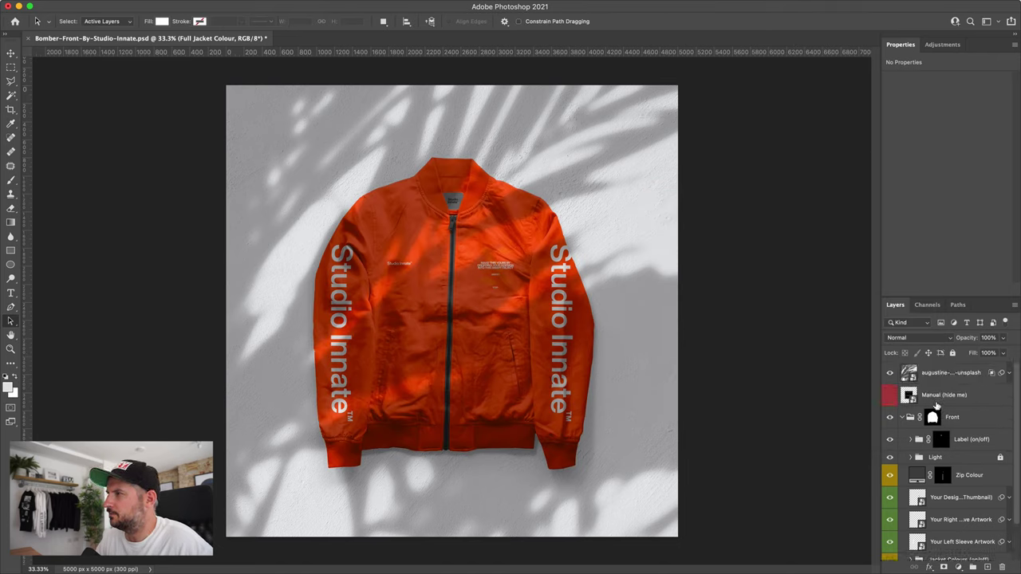
click(951, 373)
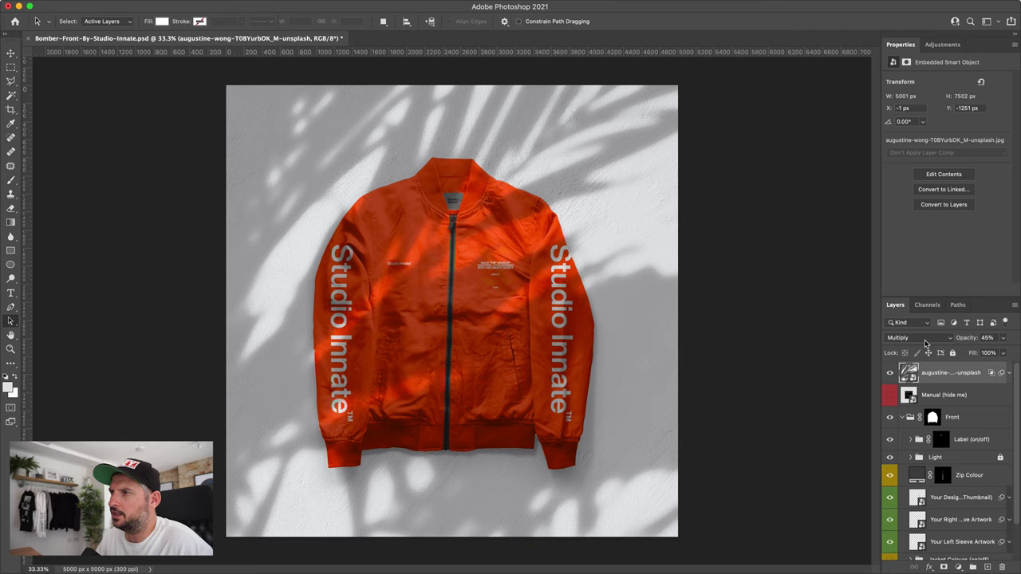
click(926, 340)
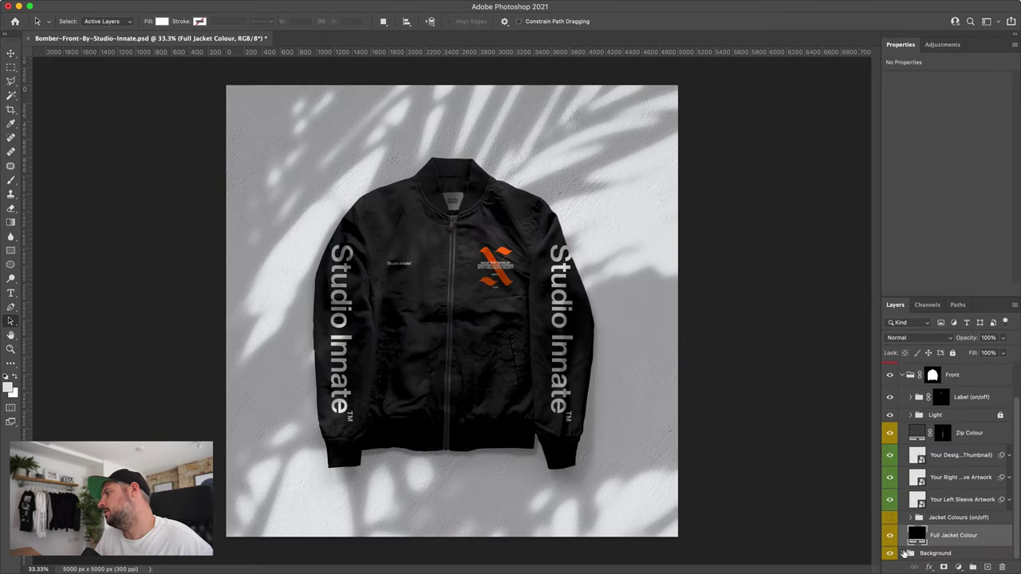
scroll(959, 533, down, 2)
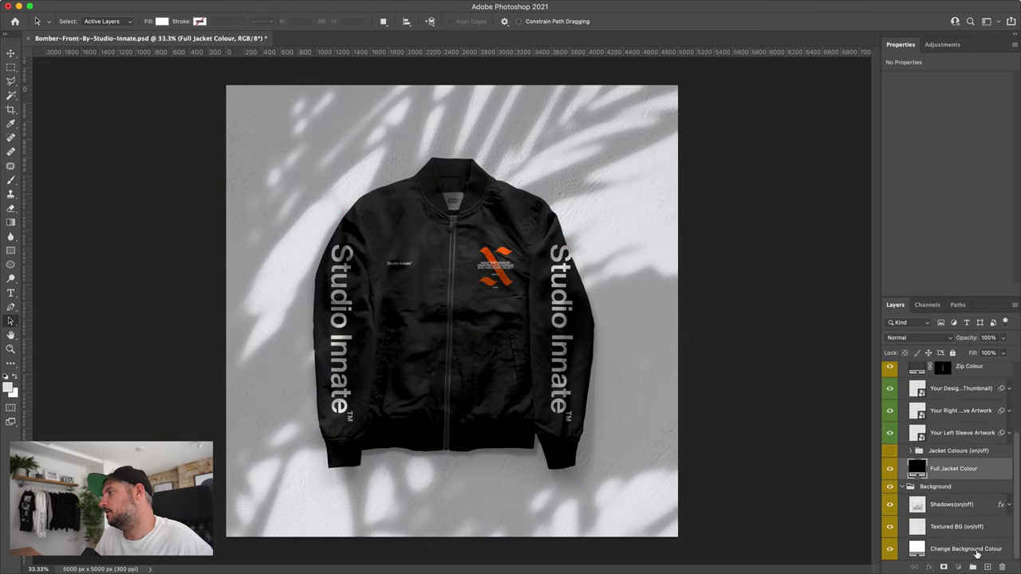
click(974, 550)
click(958, 504)
click(957, 526)
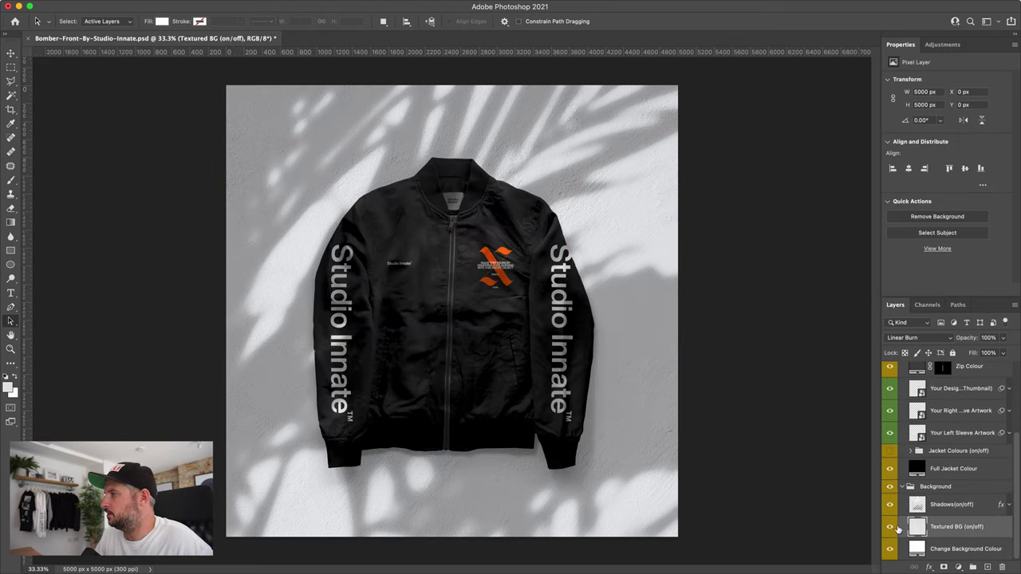
click(891, 527)
click(891, 529)
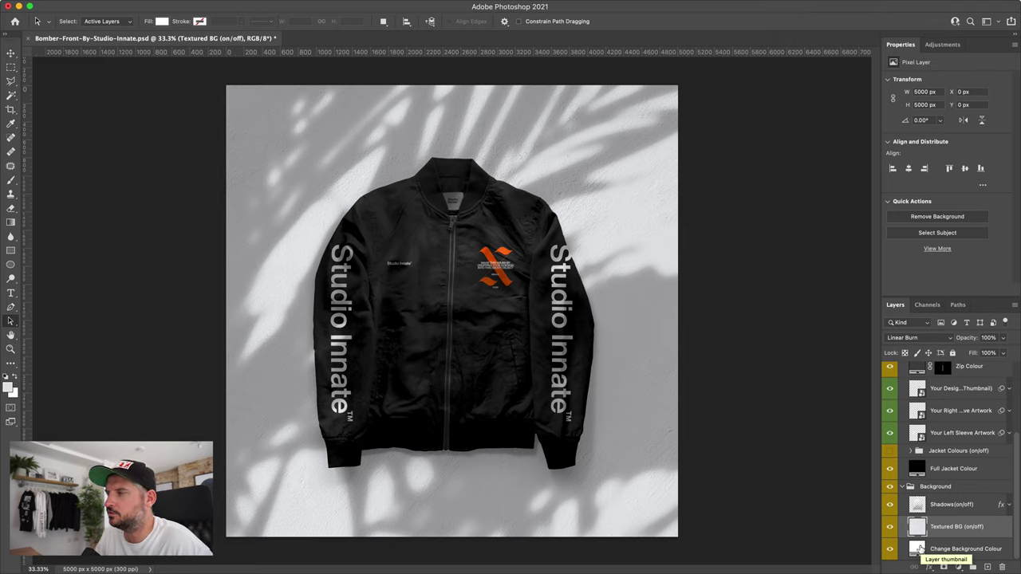
click(919, 549)
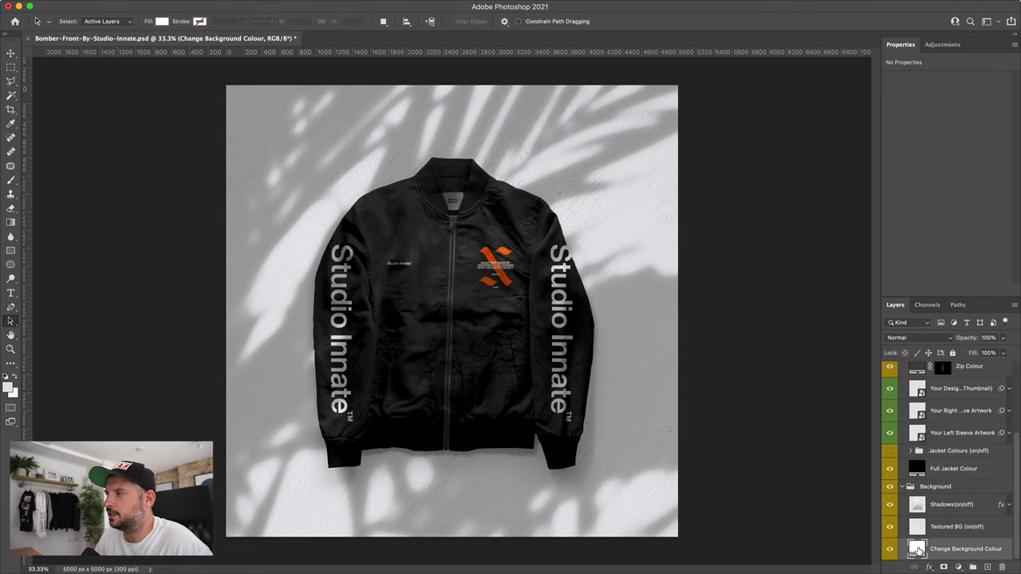
double_click(918, 550)
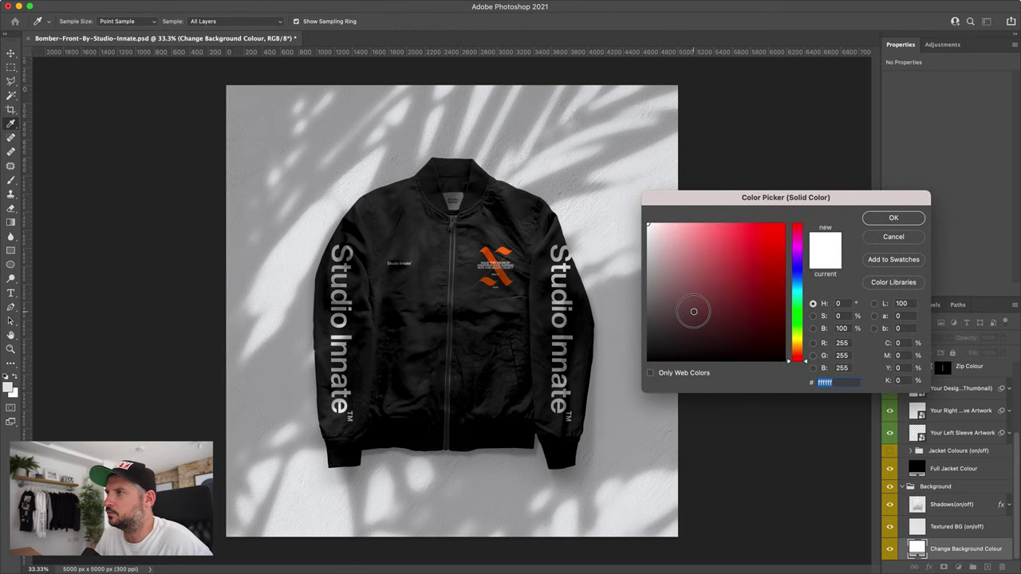
drag(622, 344, 597, 284)
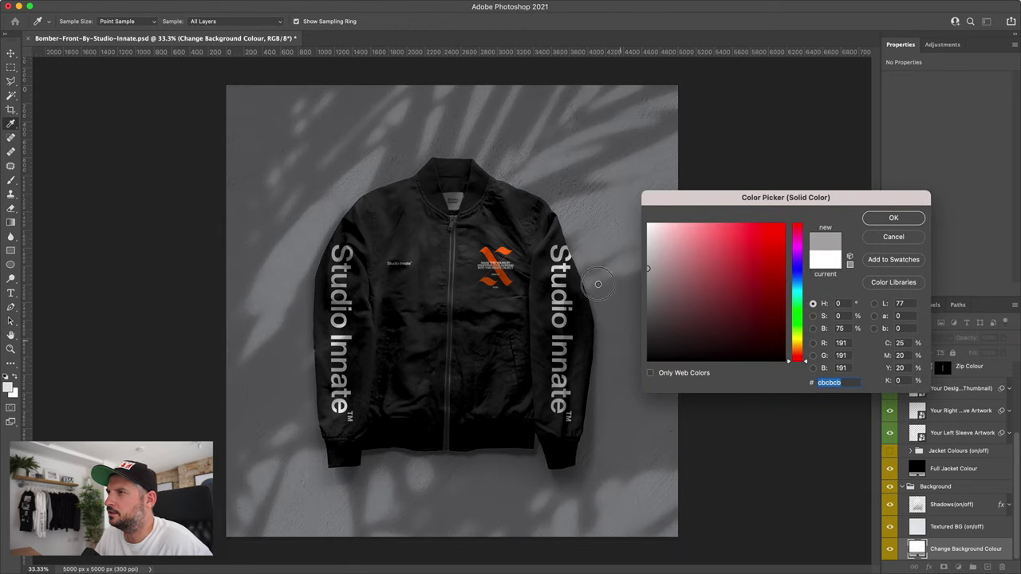
drag(734, 269, 746, 266)
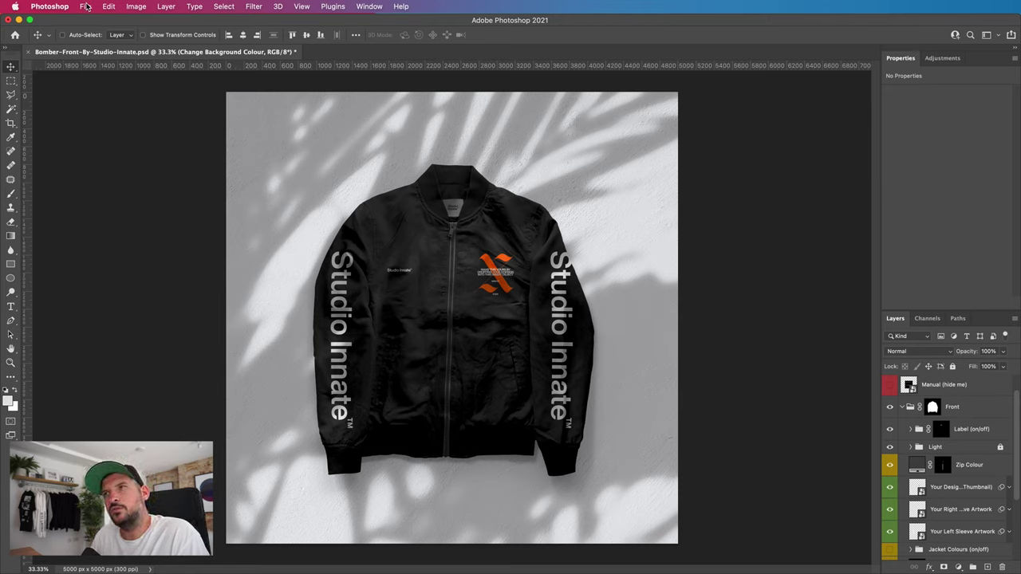
Start File > Export > Export As and change the image width from 5000 to 2000 px
click(86, 6)
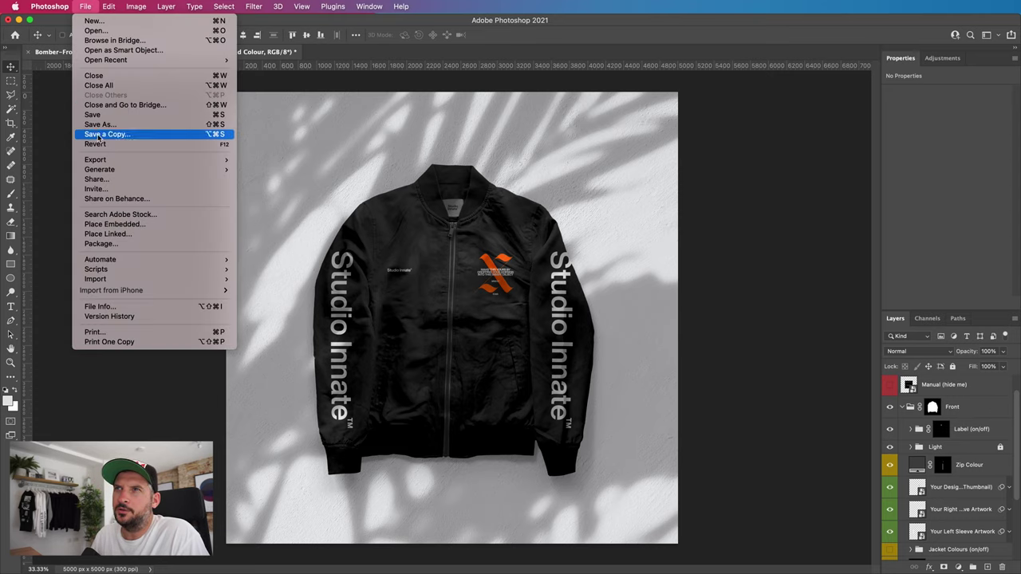
mouse_move(94, 163)
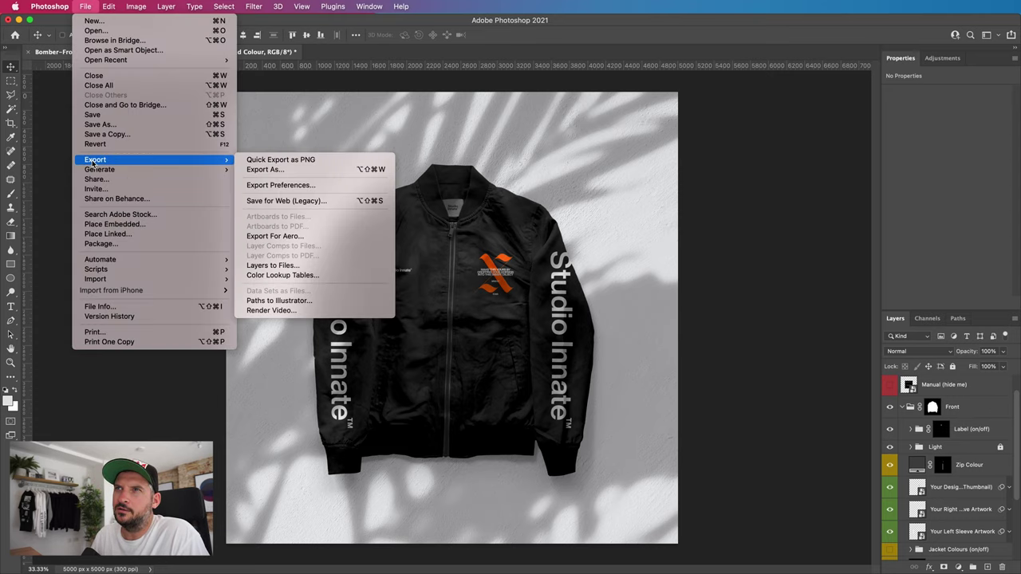
click(272, 170)
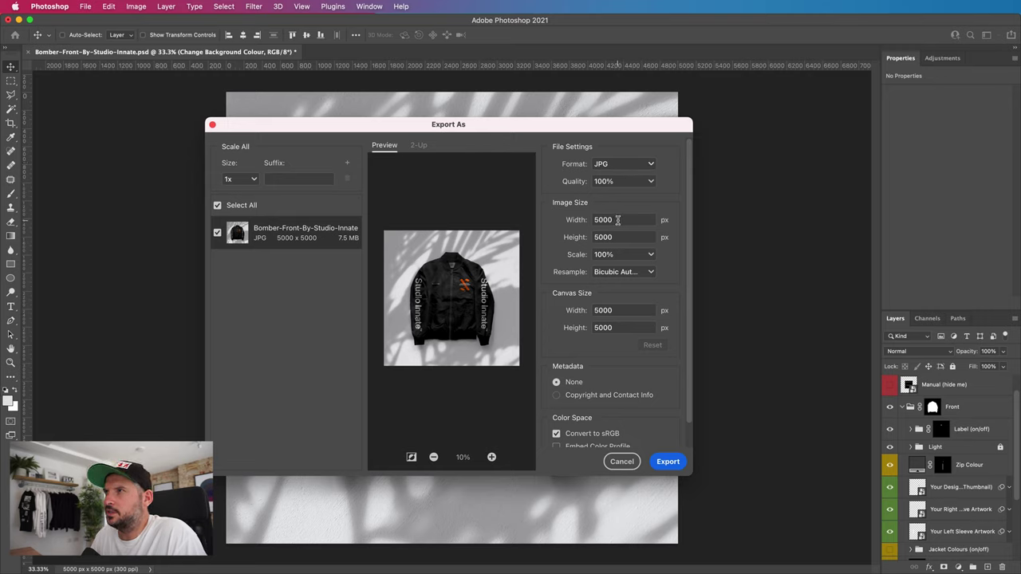
drag(617, 220, 576, 221)
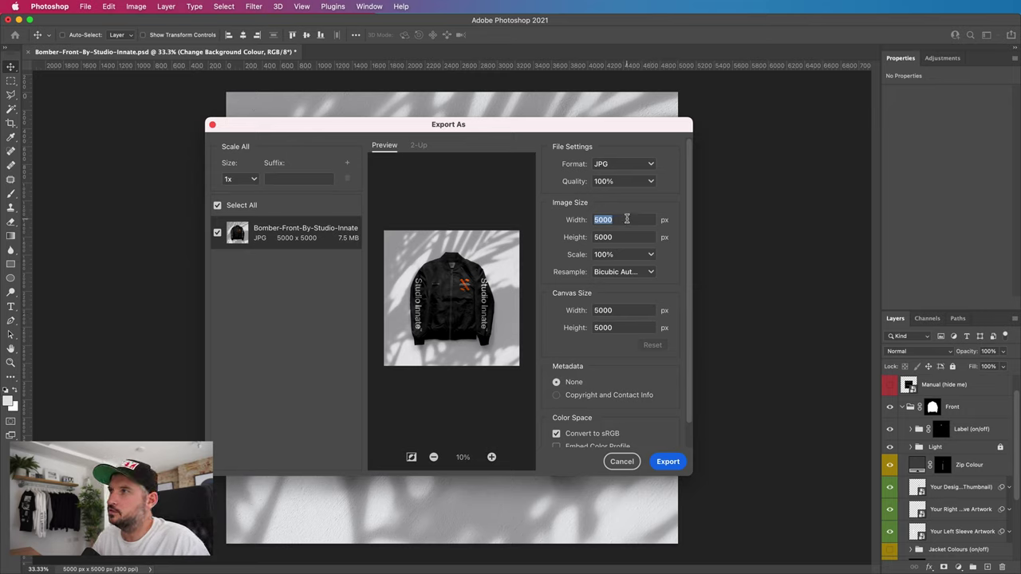
click(615, 220)
drag(600, 220, 569, 224)
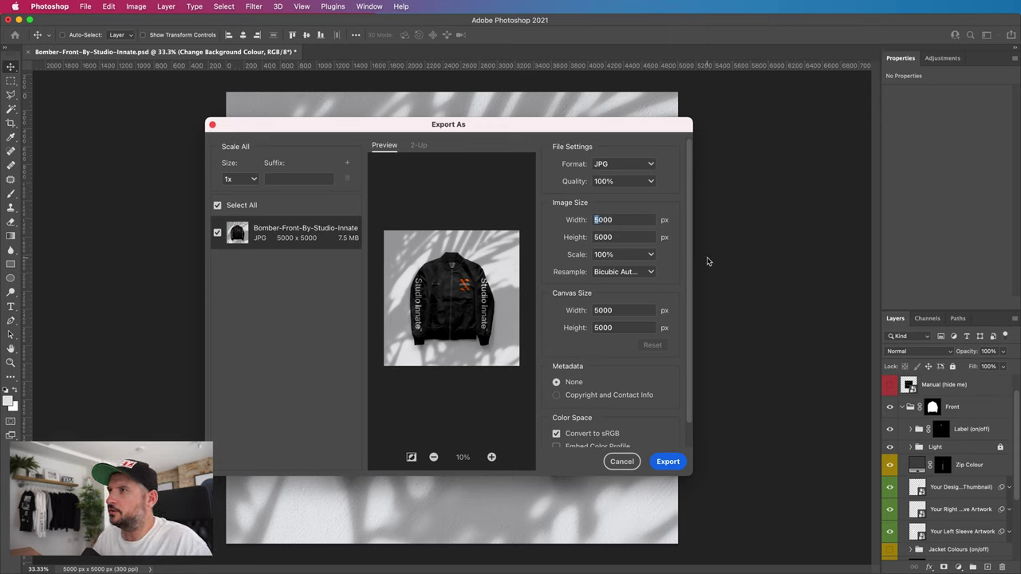
key(Tab)
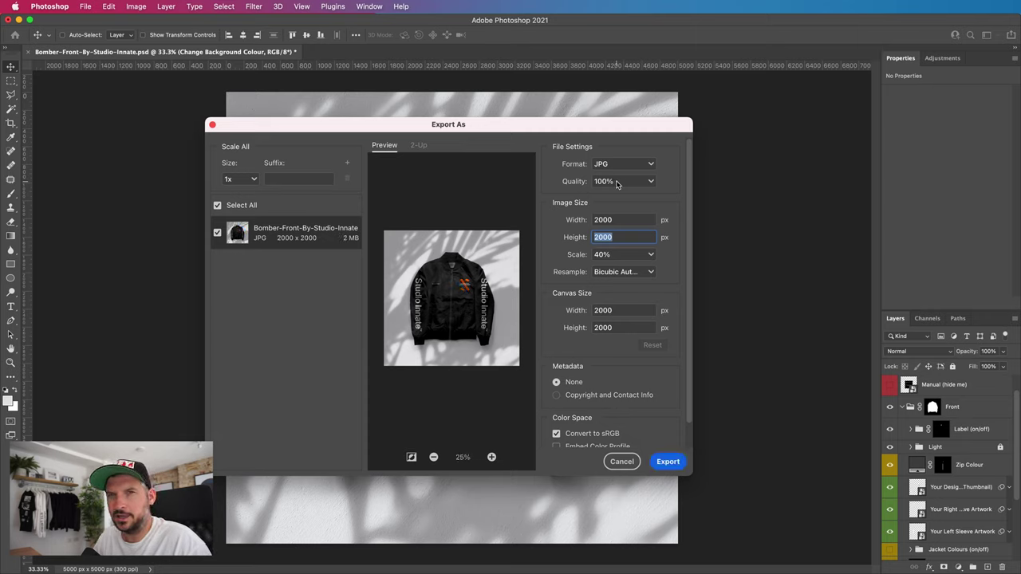
Set JPG quality to 70% and Nearest Neighbor resampling, then export the file
drag(617, 182, 541, 181)
text(70)
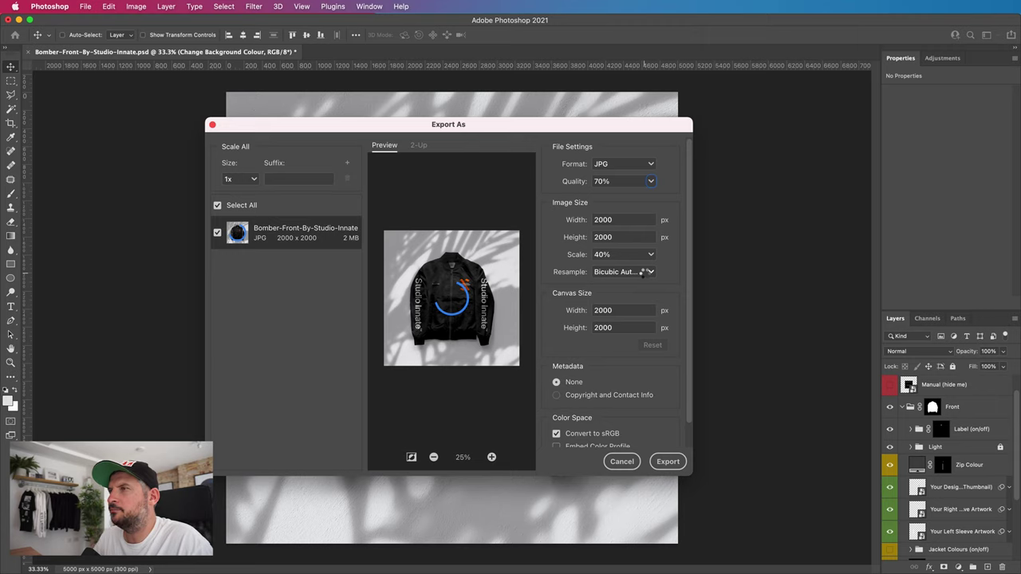
click(648, 272)
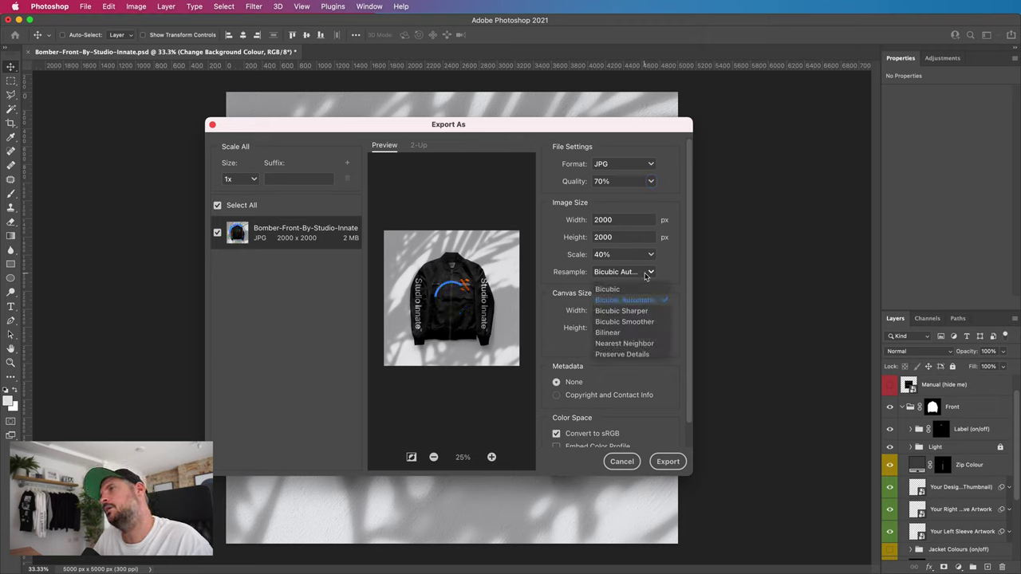
click(643, 345)
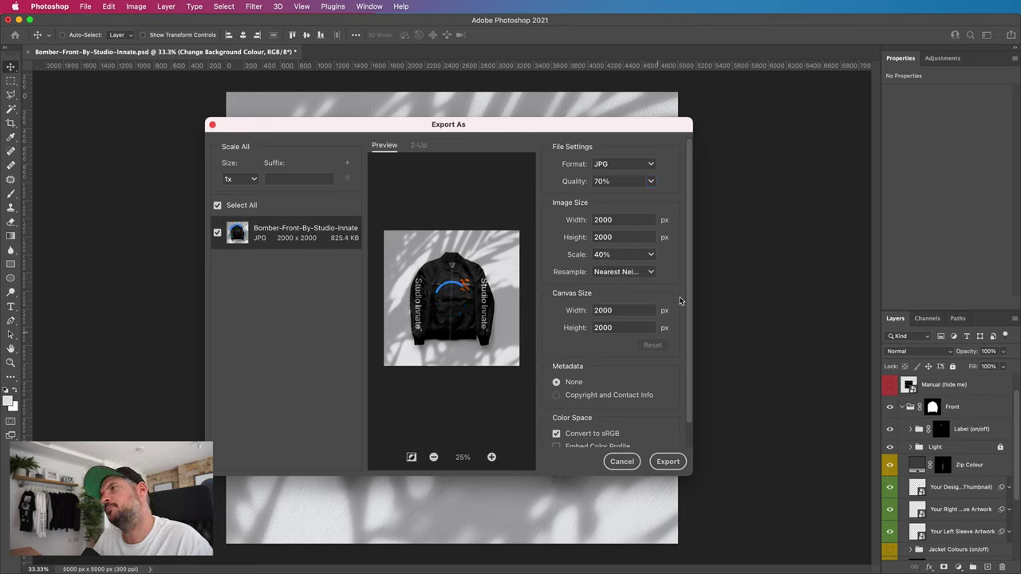
scroll(564, 405, down, 1)
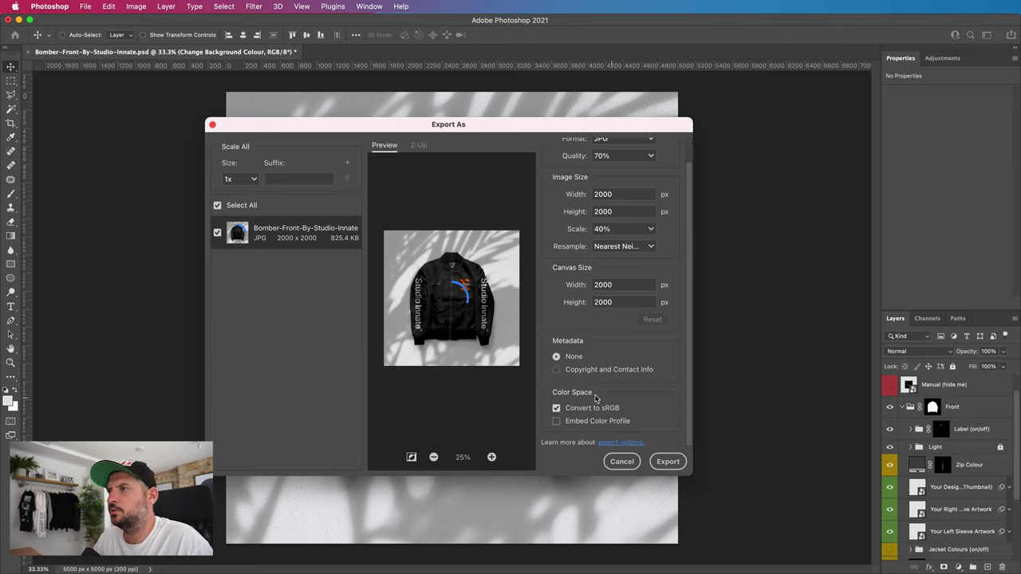
click(669, 462)
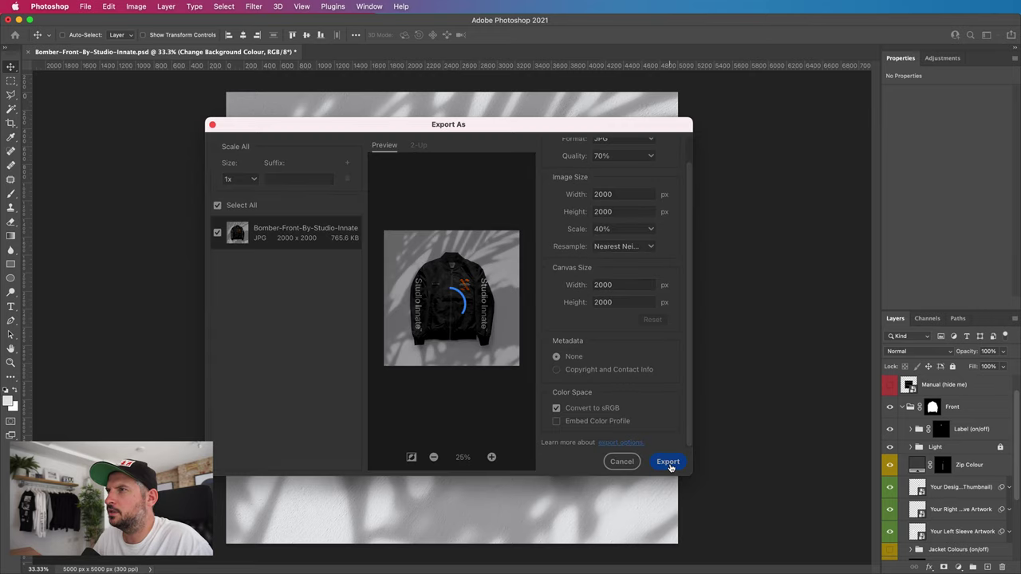